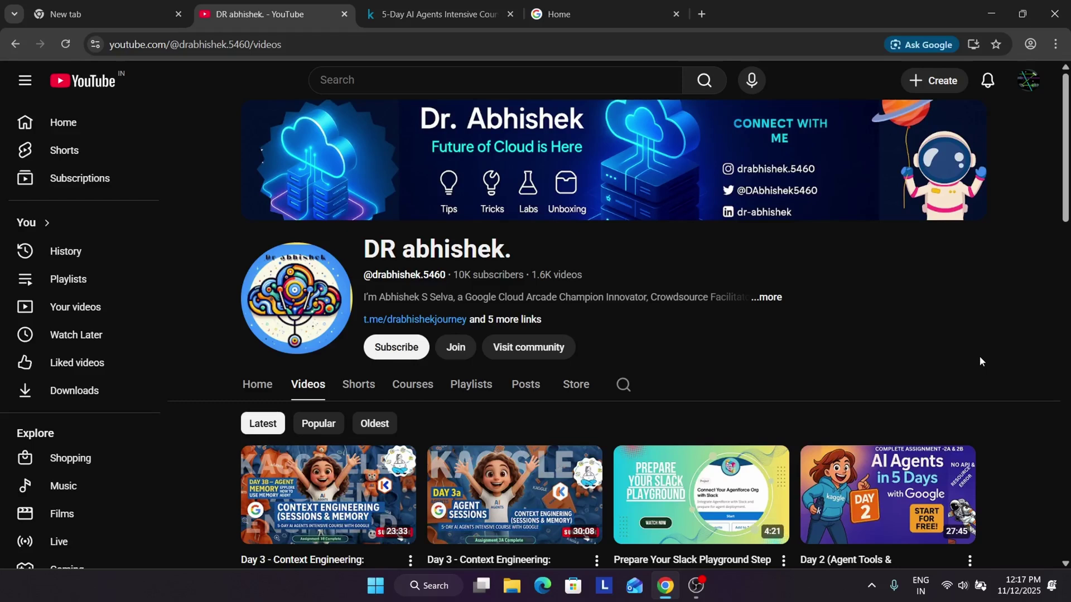
# Glance at the AI Agents Intensive event page, then show the YouTube channel's Courses listing.
pyautogui.click(650, 8)
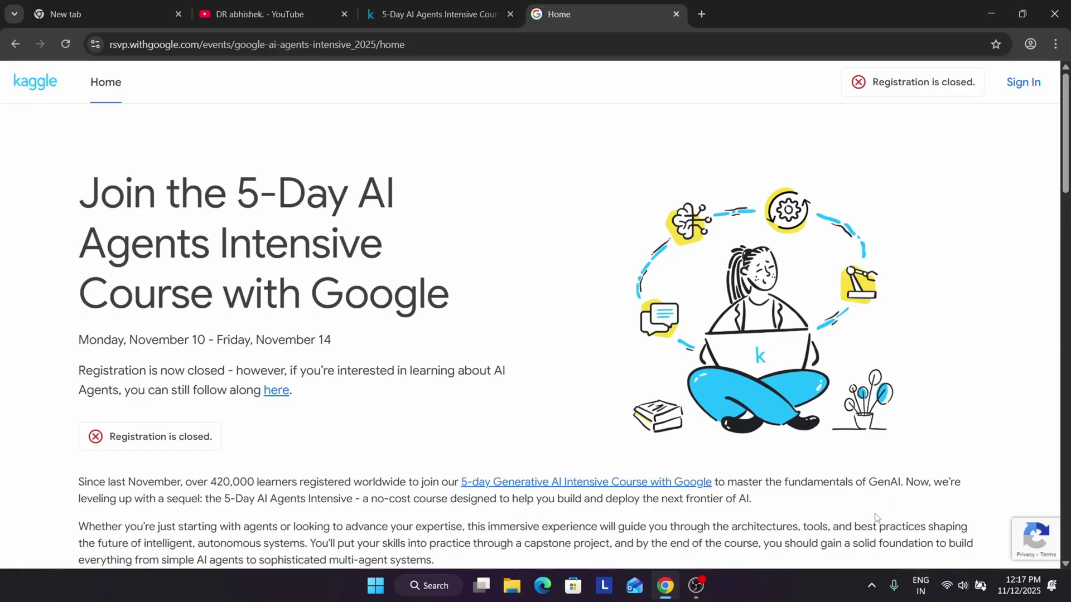
pyautogui.click(696, 584)
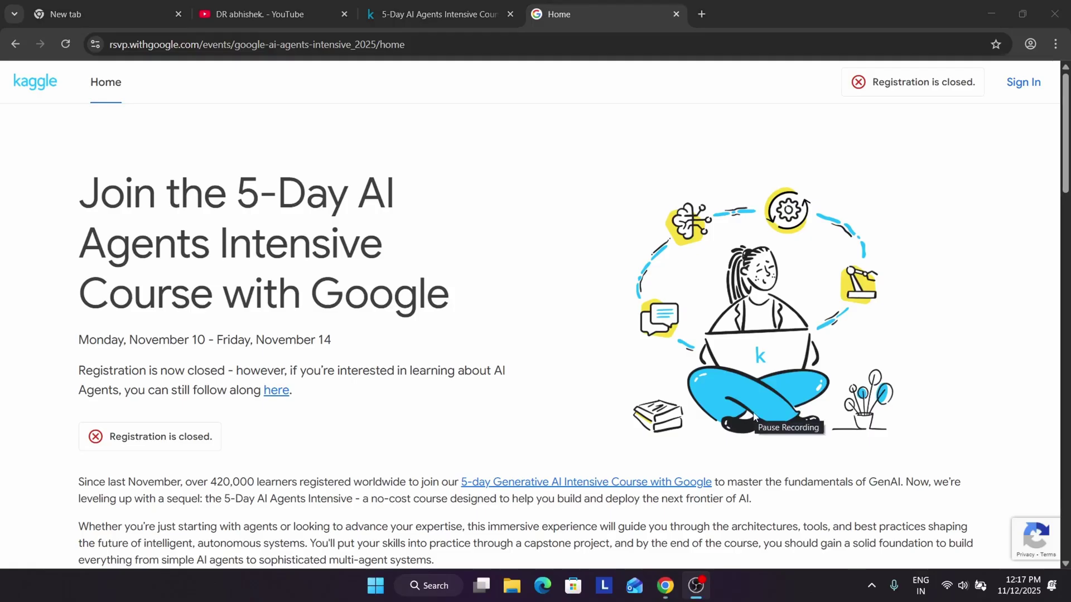
pyautogui.click(928, 286)
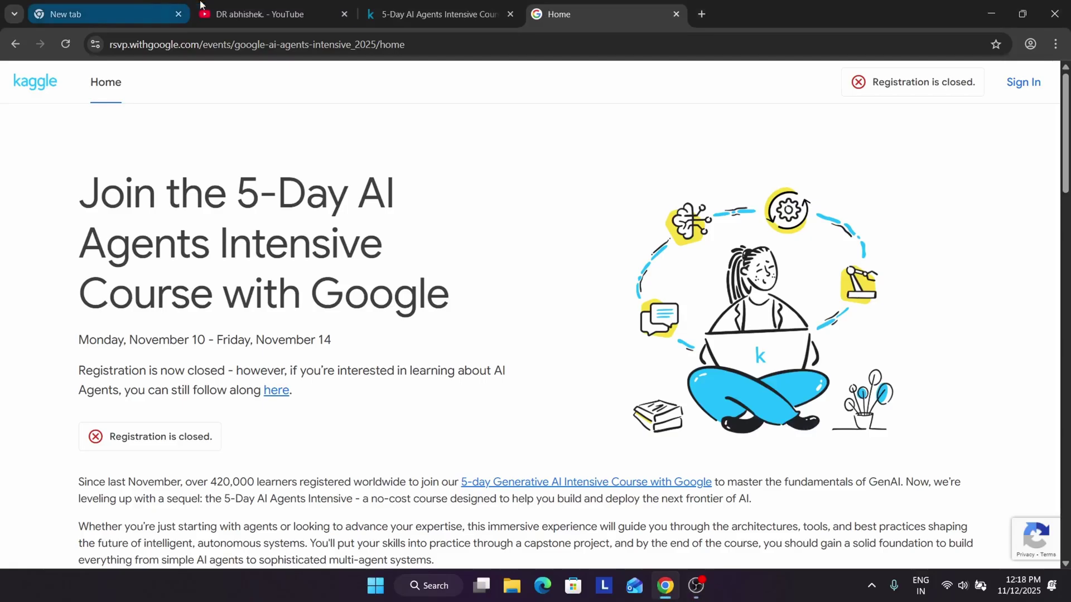
pyautogui.click(251, 25)
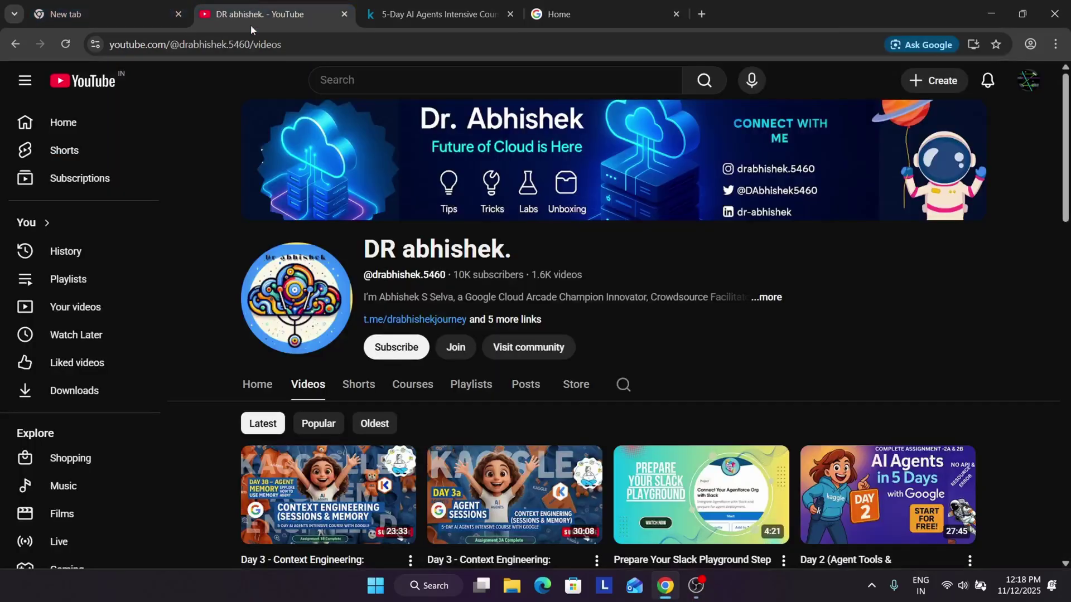
pyautogui.click(410, 397)
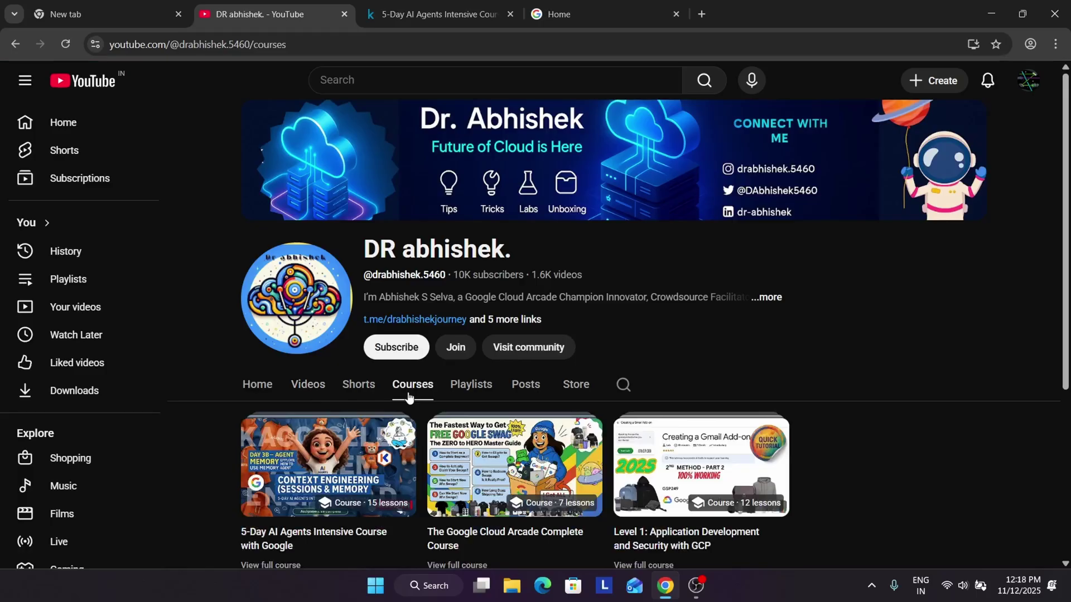
pyautogui.scroll(-1, 379, 418)
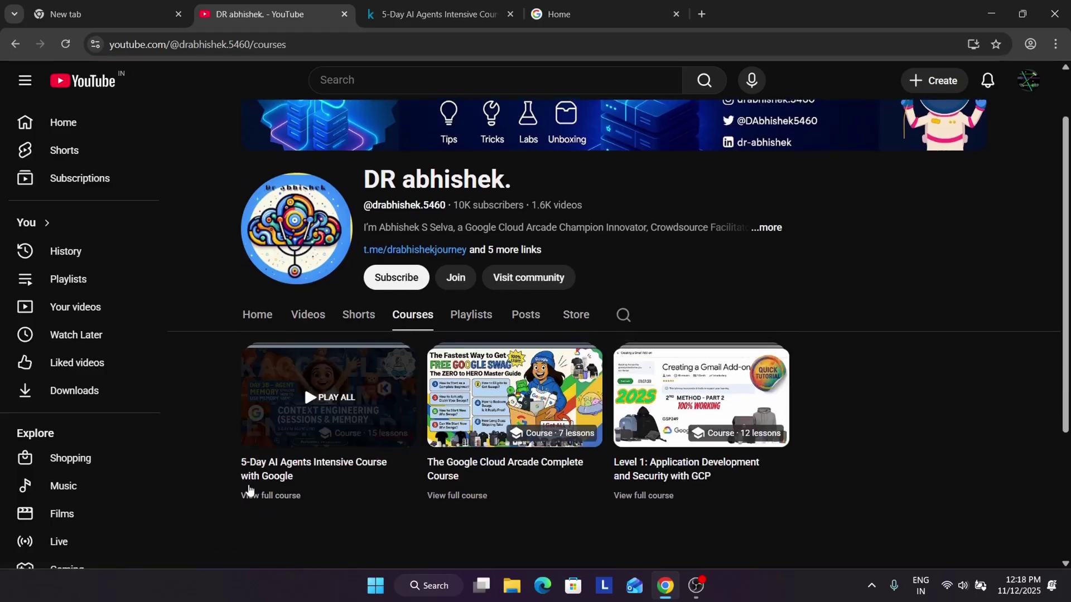
pyautogui.click(293, 501)
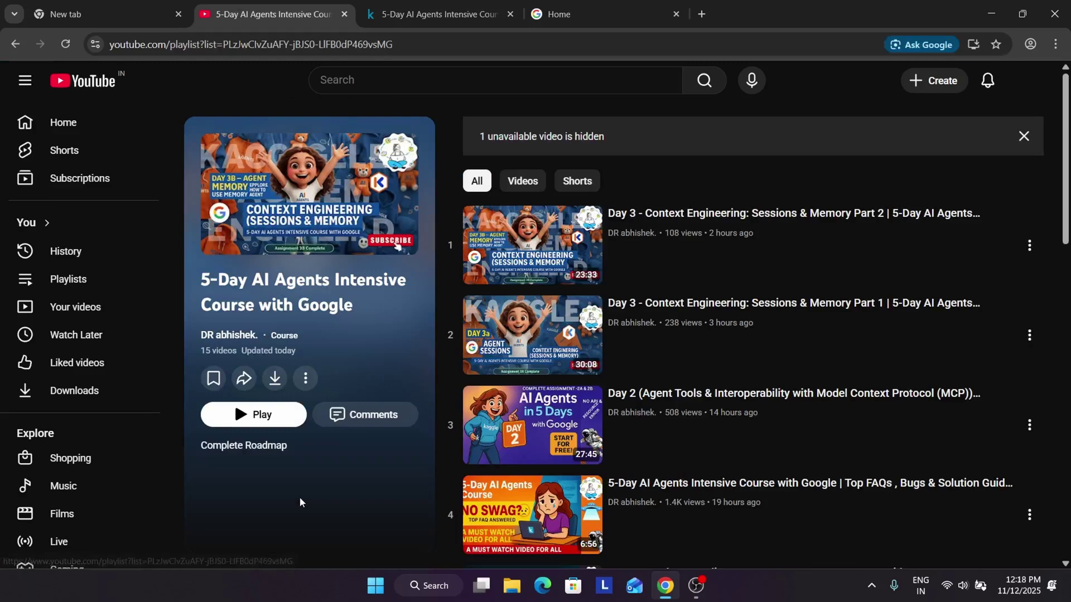
pyautogui.scroll(-10, 812, 376)
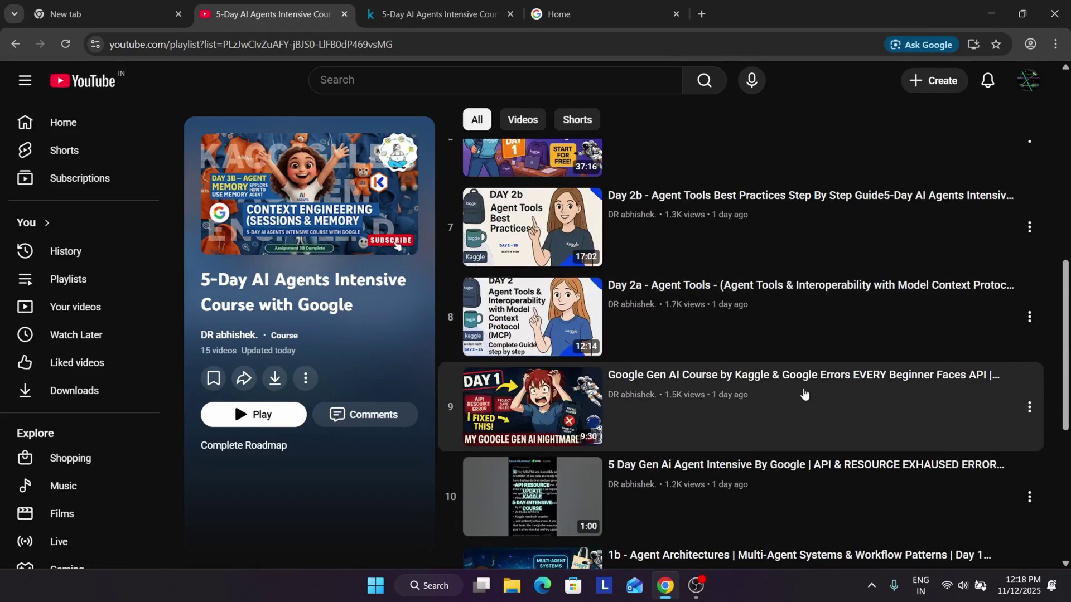
pyautogui.scroll(-6, 804, 394)
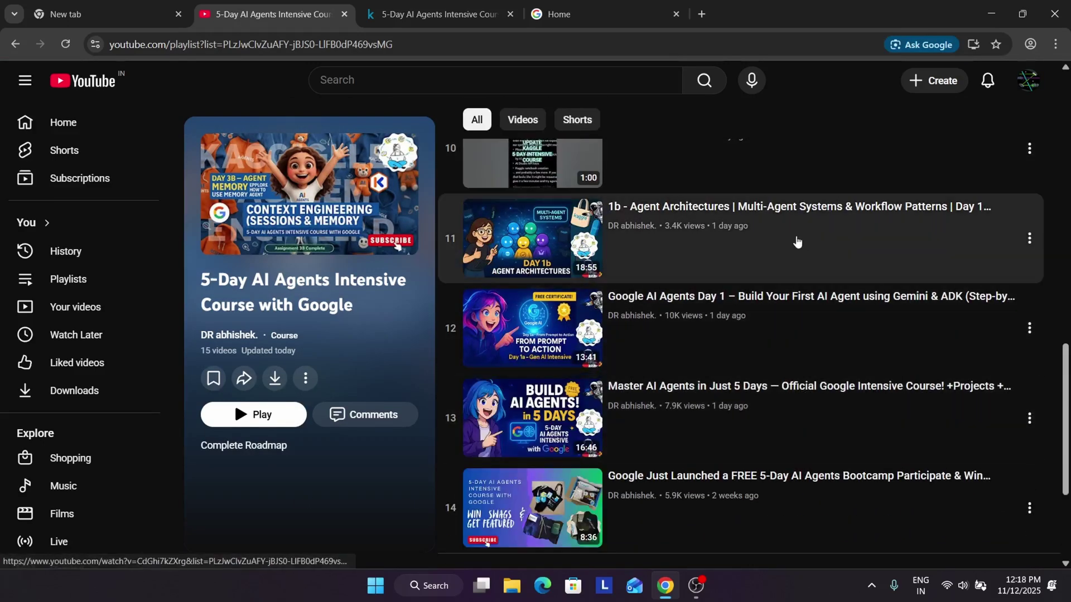
pyautogui.scroll(6, 797, 241)
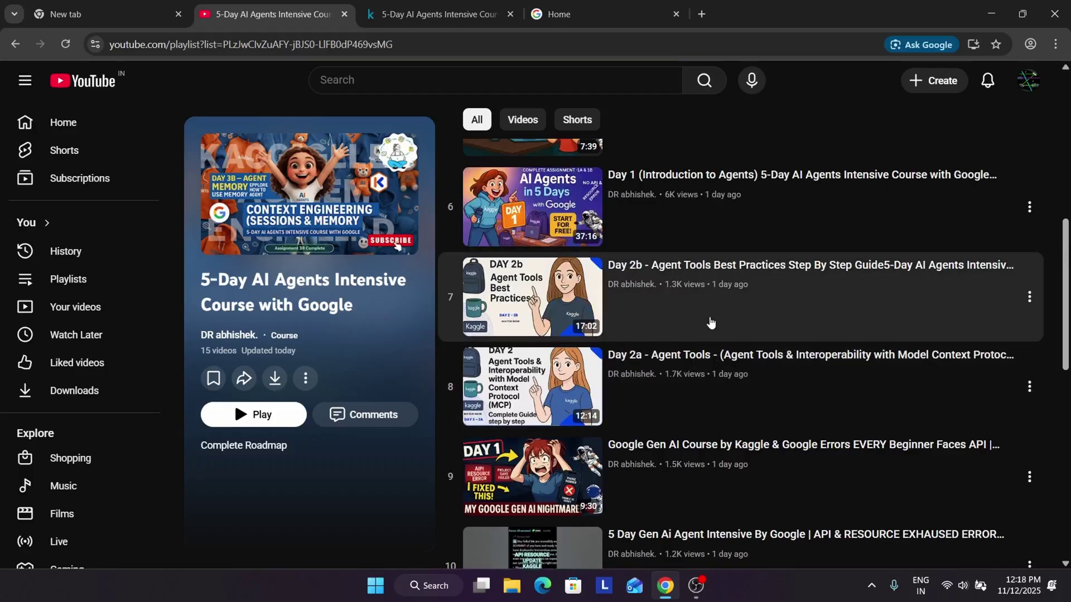
pyautogui.scroll(8, 687, 335)
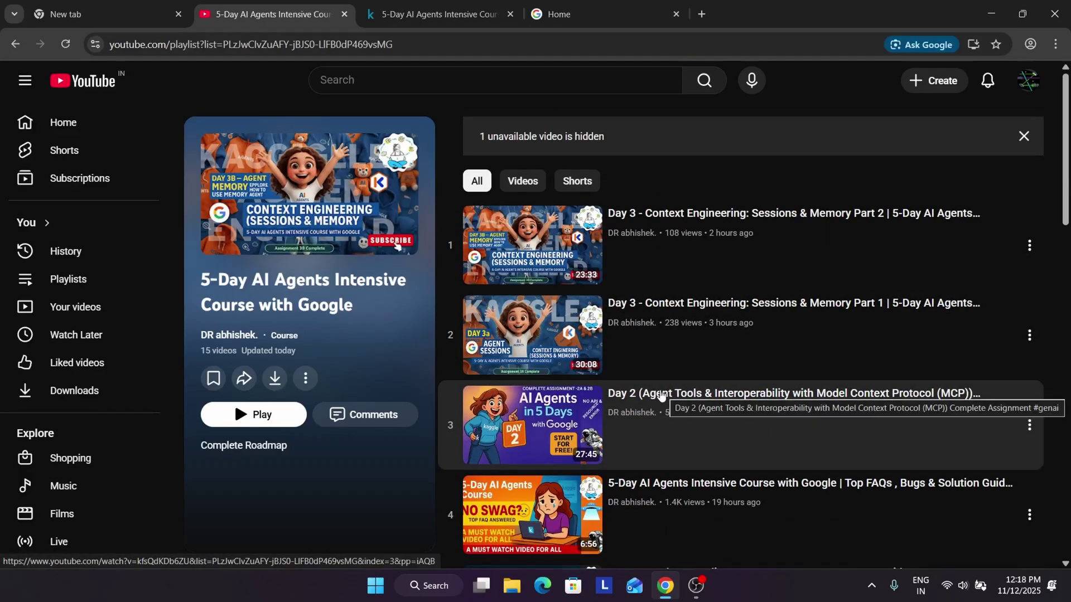
pyautogui.scroll(-2, 661, 395)
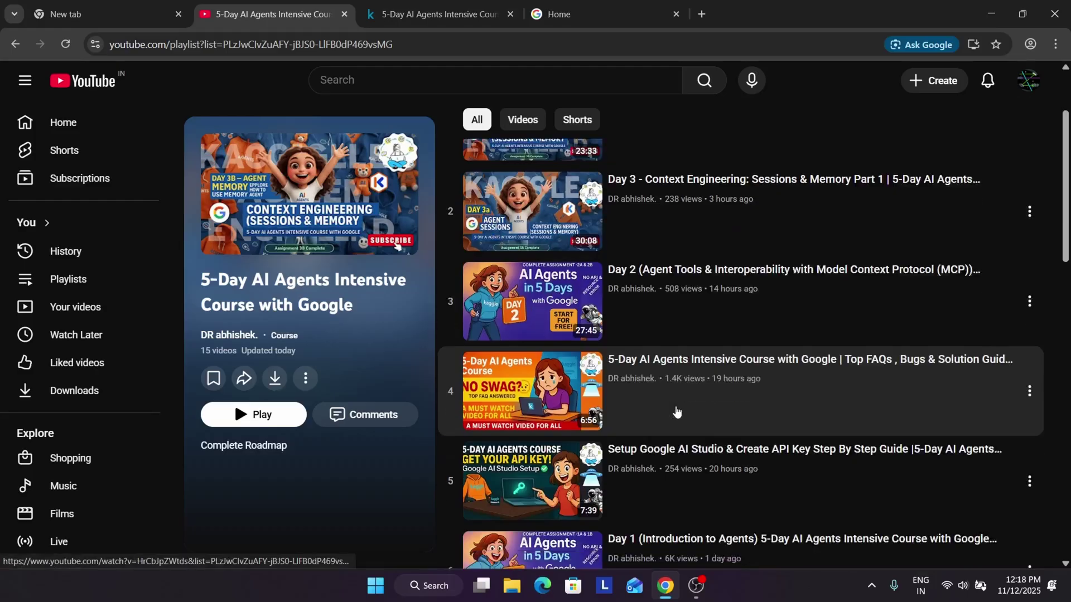
pyautogui.scroll(-3, 725, 407)
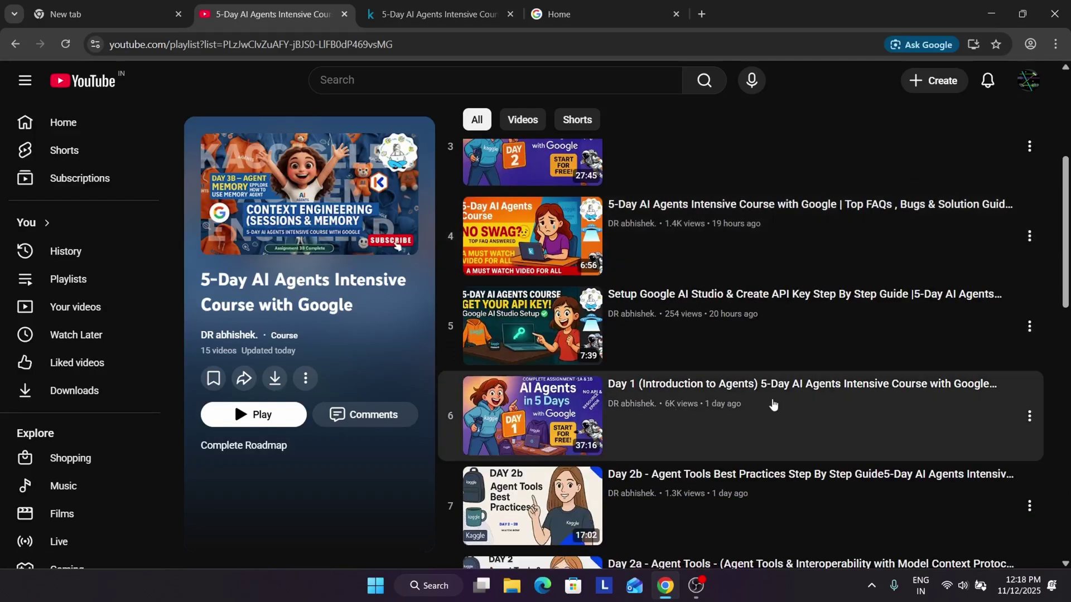
pyautogui.scroll(-5, 773, 404)
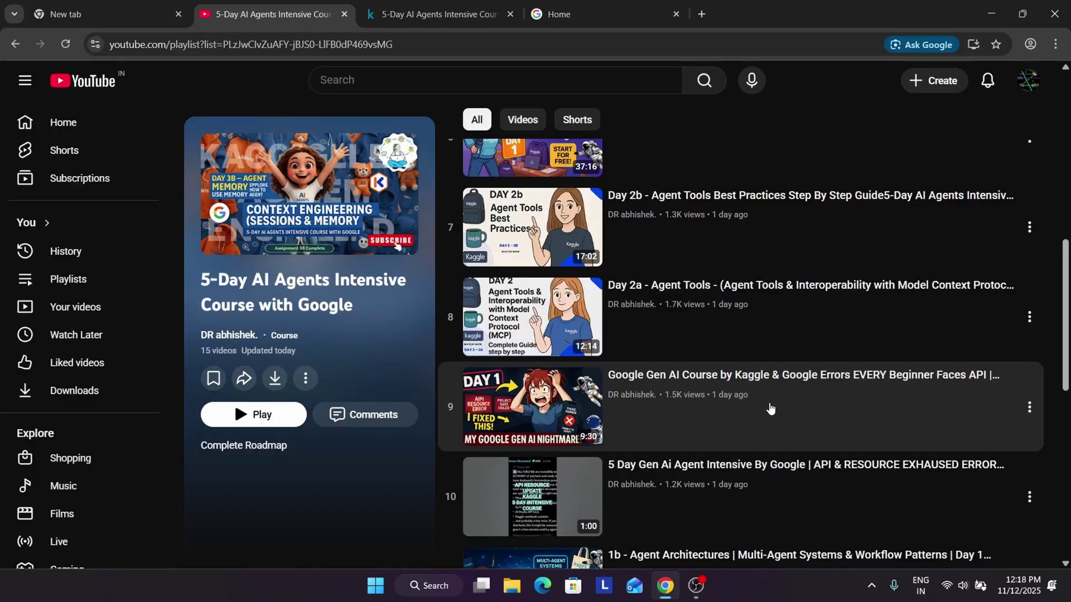
pyautogui.scroll(7, 770, 407)
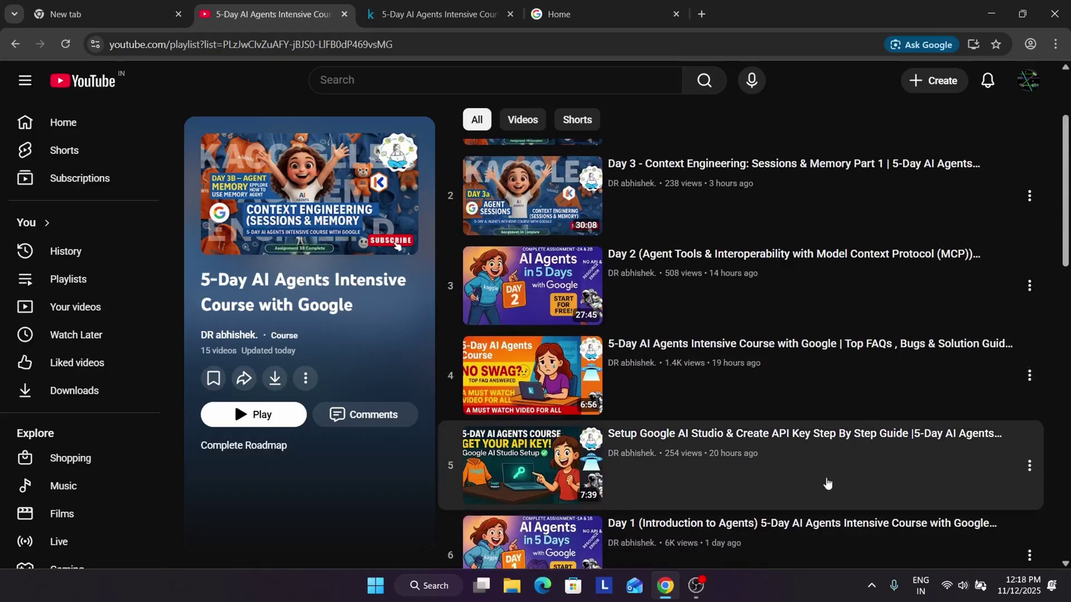
pyautogui.scroll(3, 827, 483)
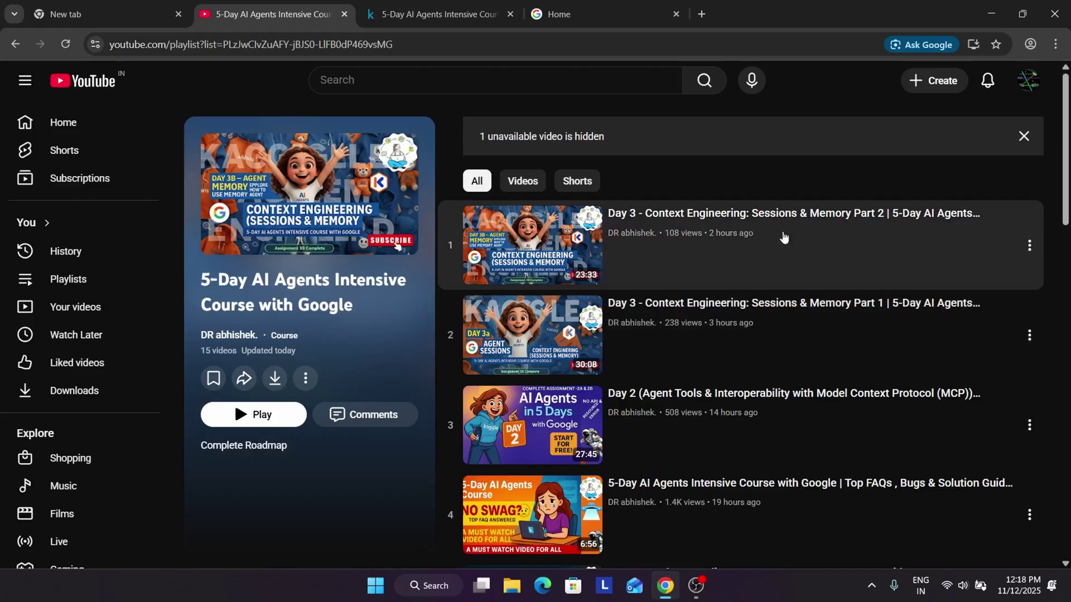
pyautogui.scroll(-1, 724, 478)
pyautogui.scroll(-2, 724, 479)
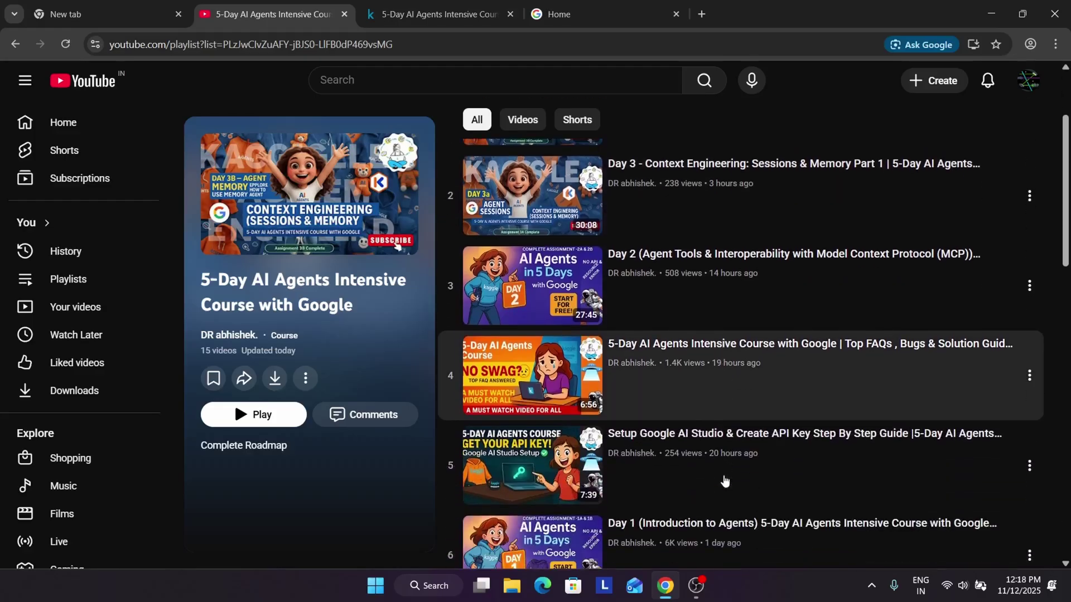
pyautogui.scroll(3, 724, 479)
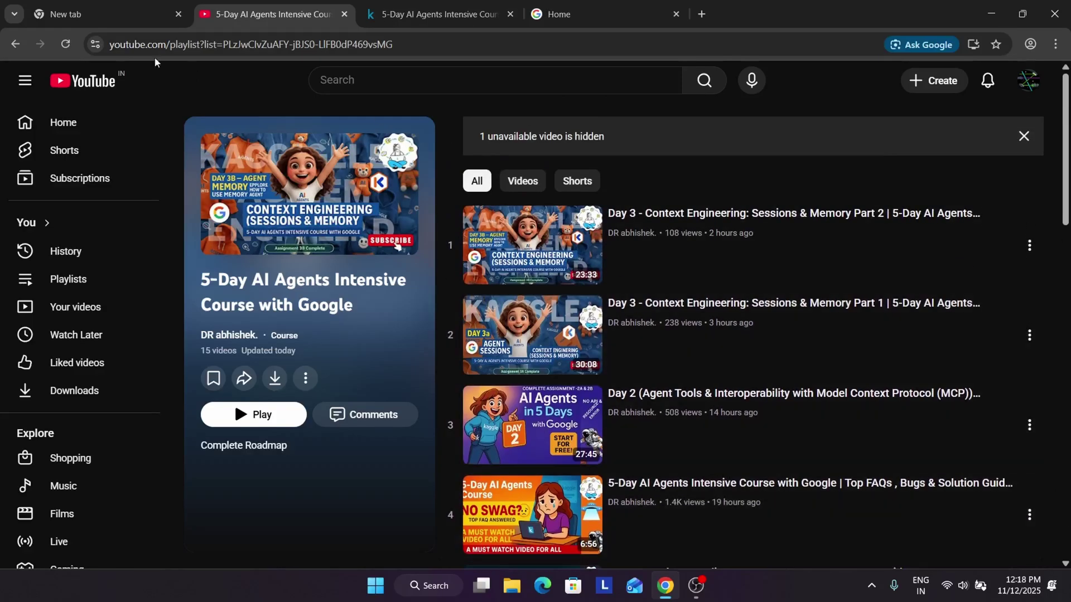
pyautogui.click(15, 44)
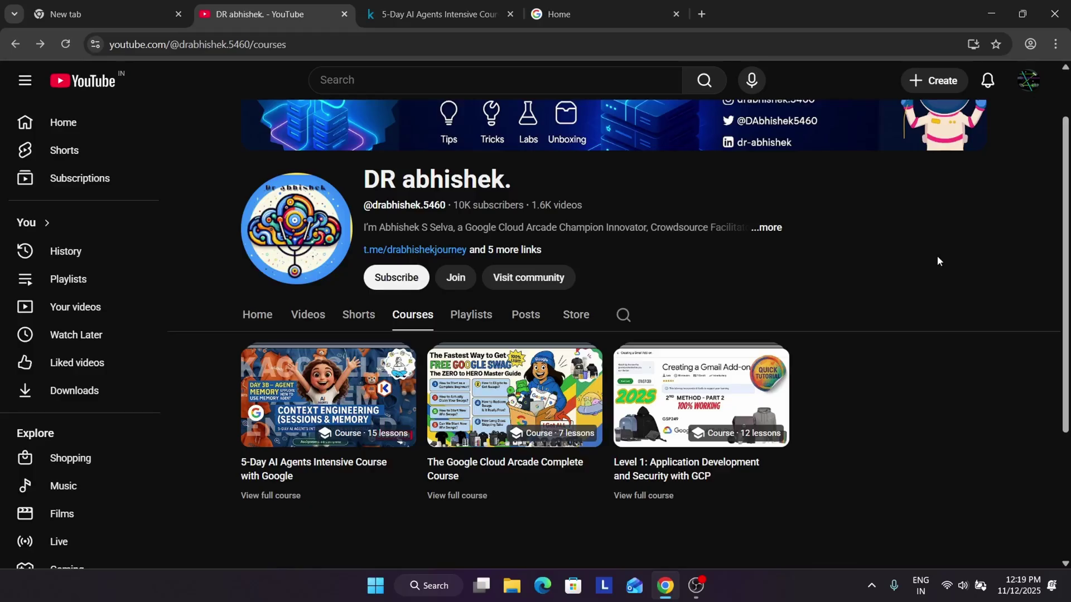
# On the Kaggle course guide, scroll down to the Day 3 assignments.
pyautogui.click(441, 15)
pyautogui.scroll(-5, 561, 367)
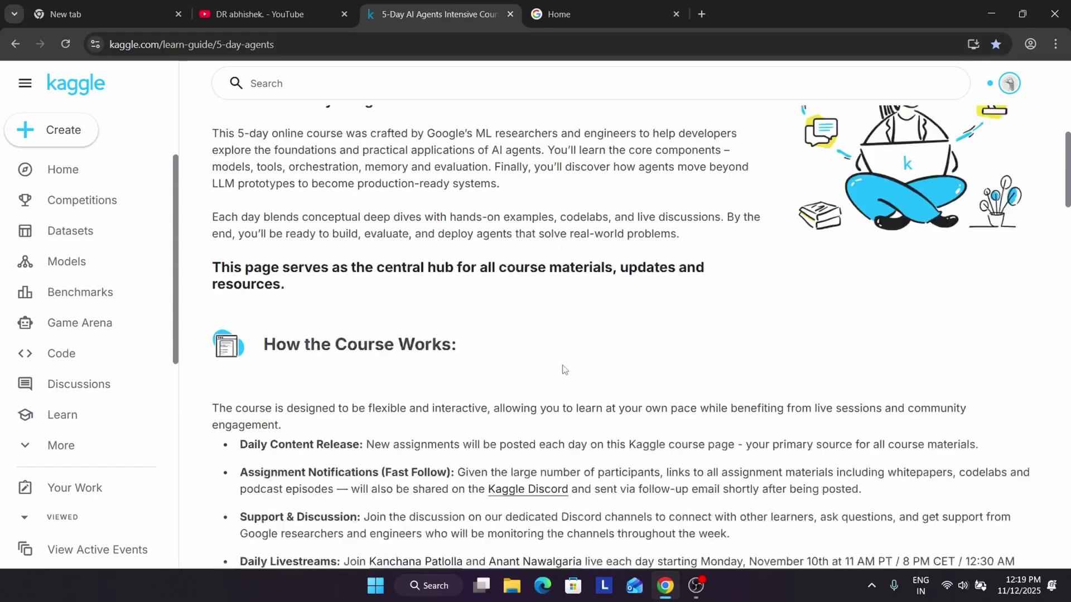
pyautogui.scroll(-15, 561, 367)
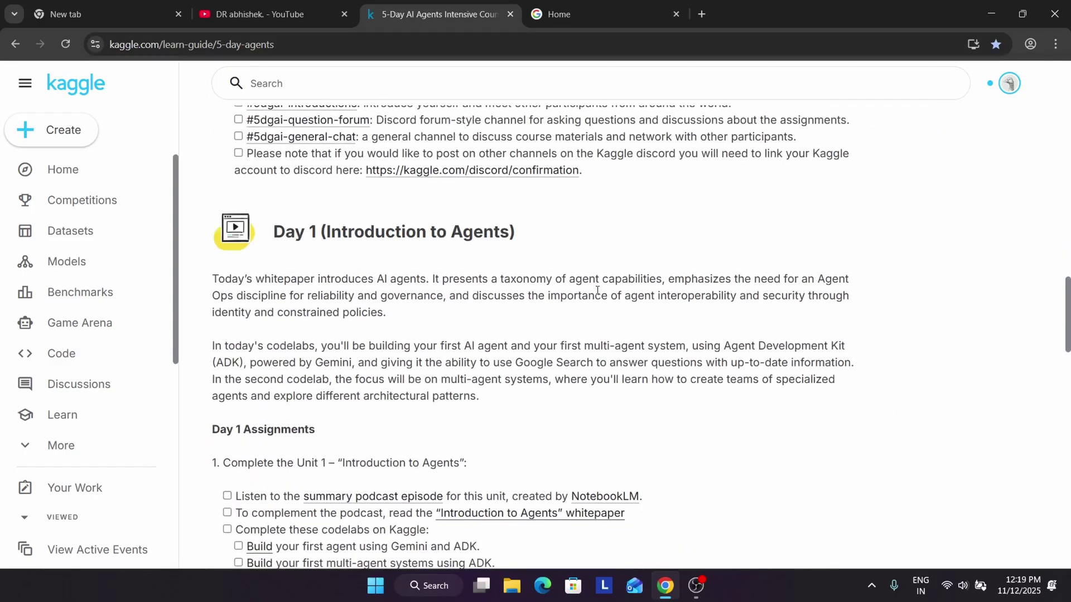
pyautogui.scroll(-6, 583, 322)
pyautogui.scroll(-2, 582, 322)
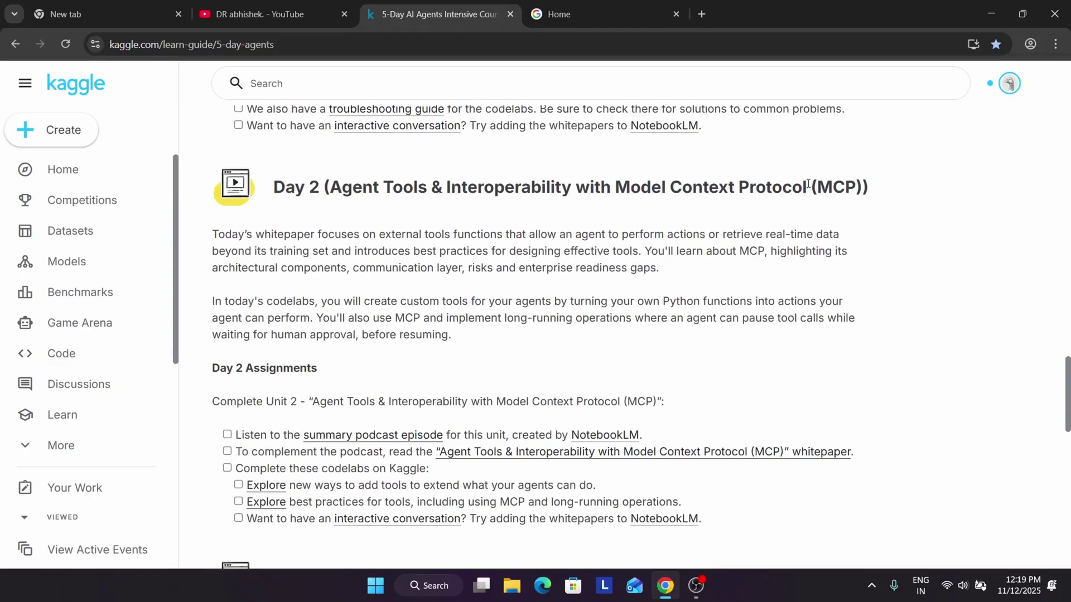
pyautogui.scroll(-12, 772, 265)
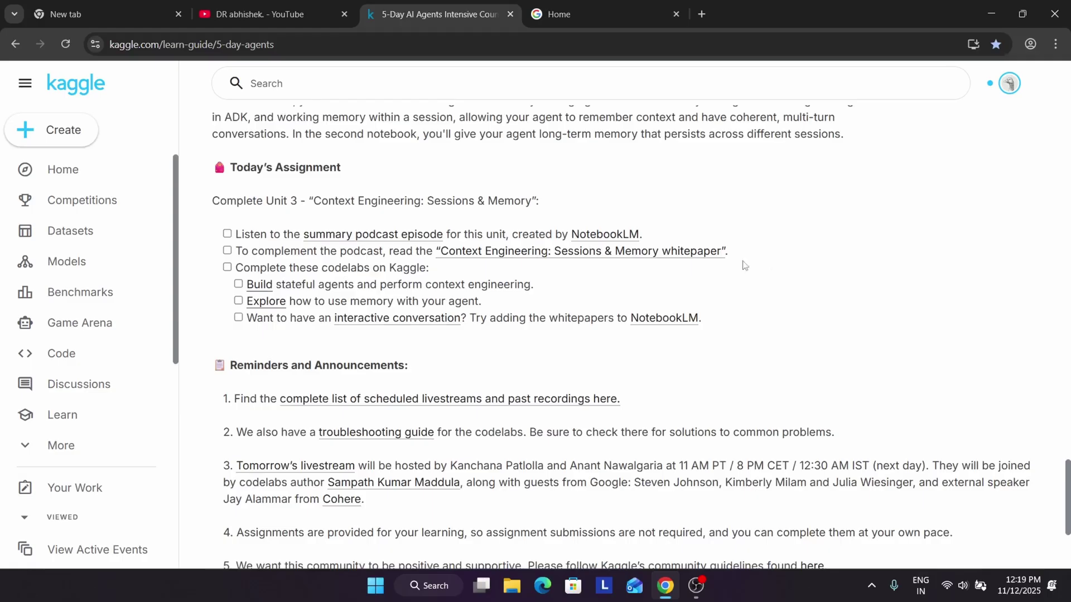
pyautogui.scroll(9, 660, 284)
pyautogui.scroll(-3, 659, 284)
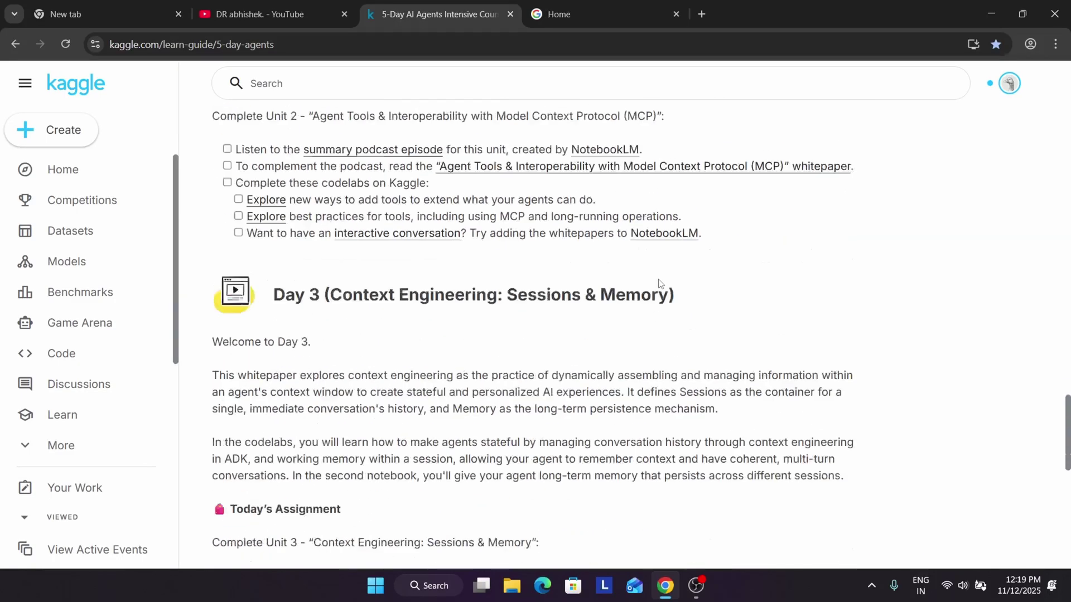
pyautogui.scroll(-3, 659, 283)
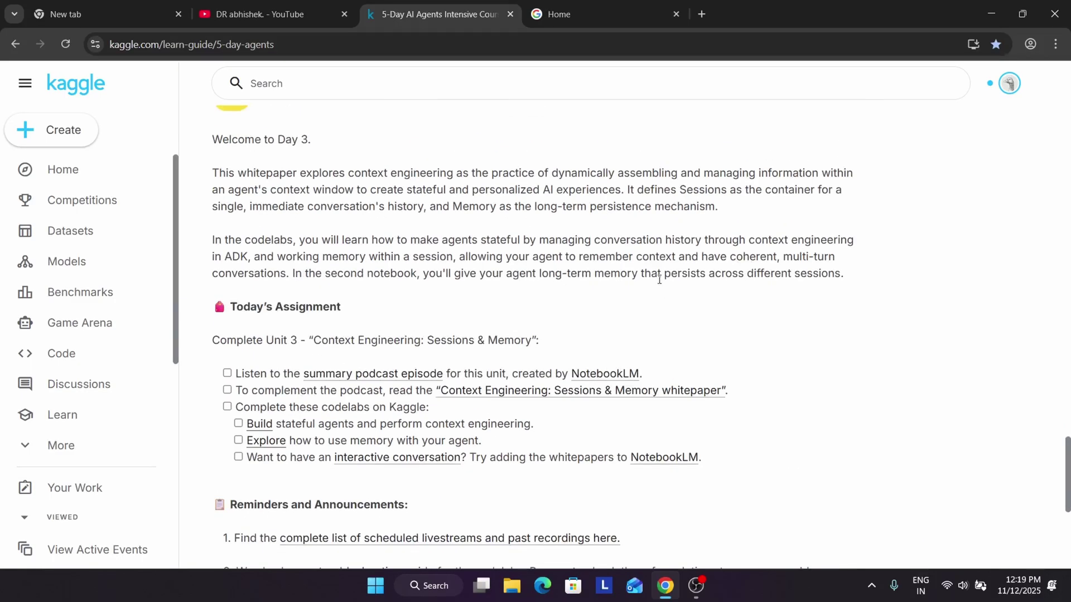
# Open the Day 3a - Agent Sessions notebook link in a new tab and switch to it.
pyautogui.rightClick(267, 429)
pyautogui.click(322, 291)
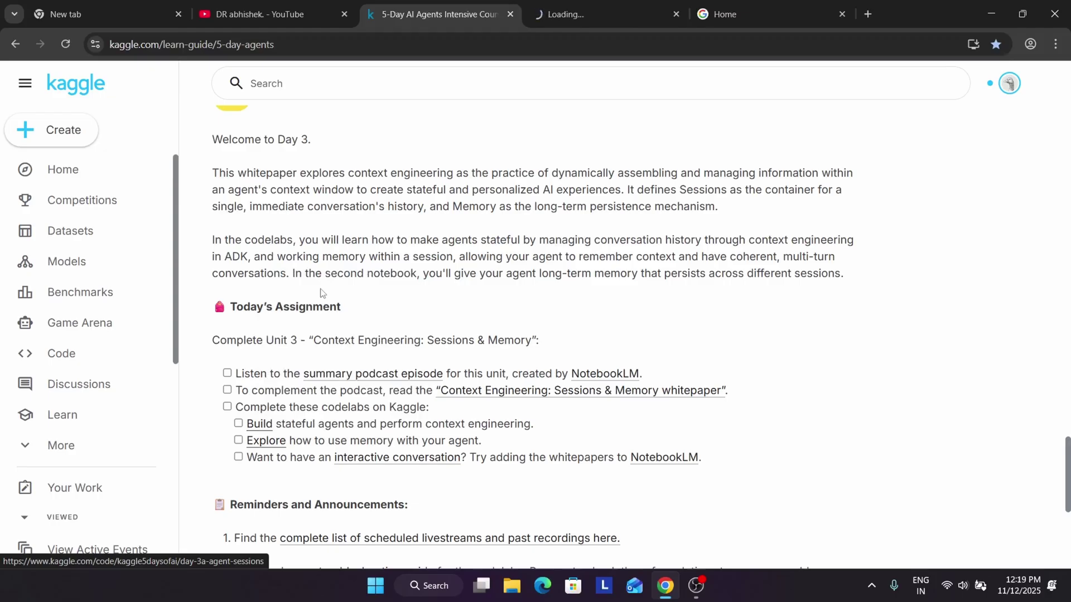
pyautogui.click(585, 14)
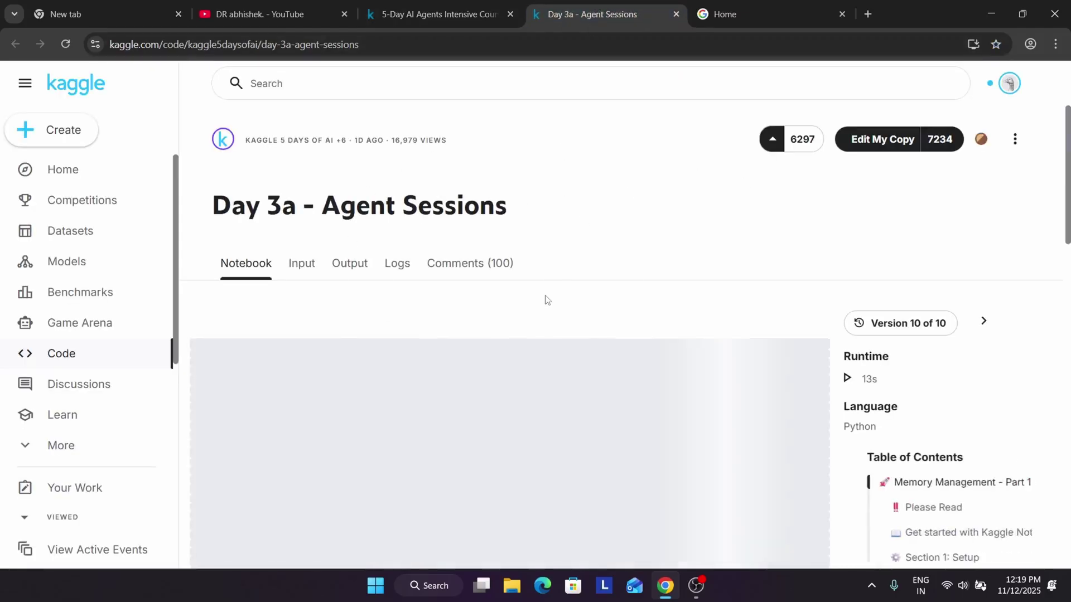
pyautogui.click(452, 6)
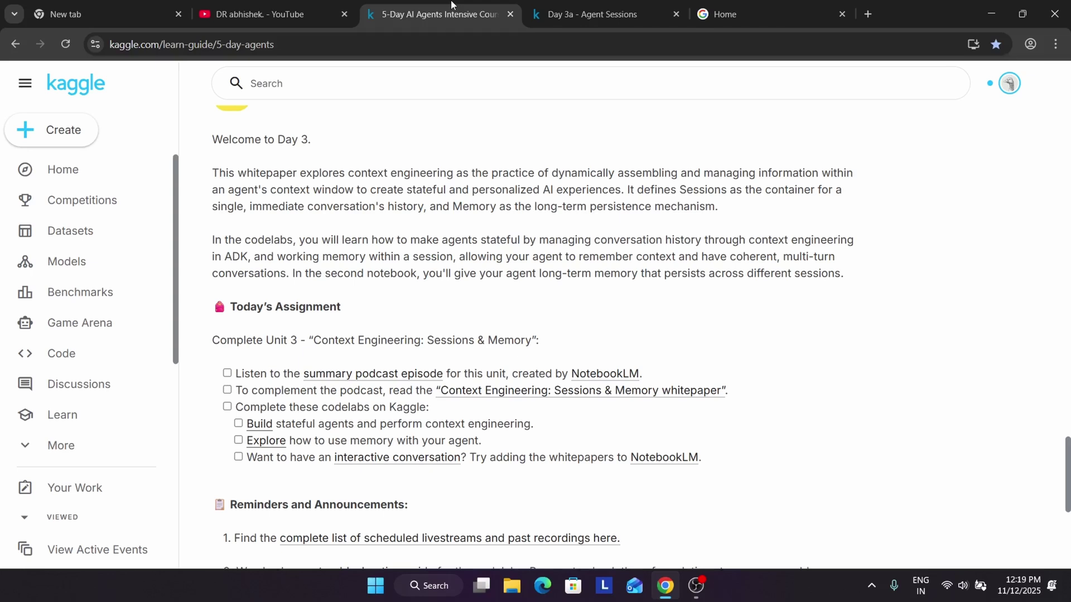
pyautogui.click(586, 14)
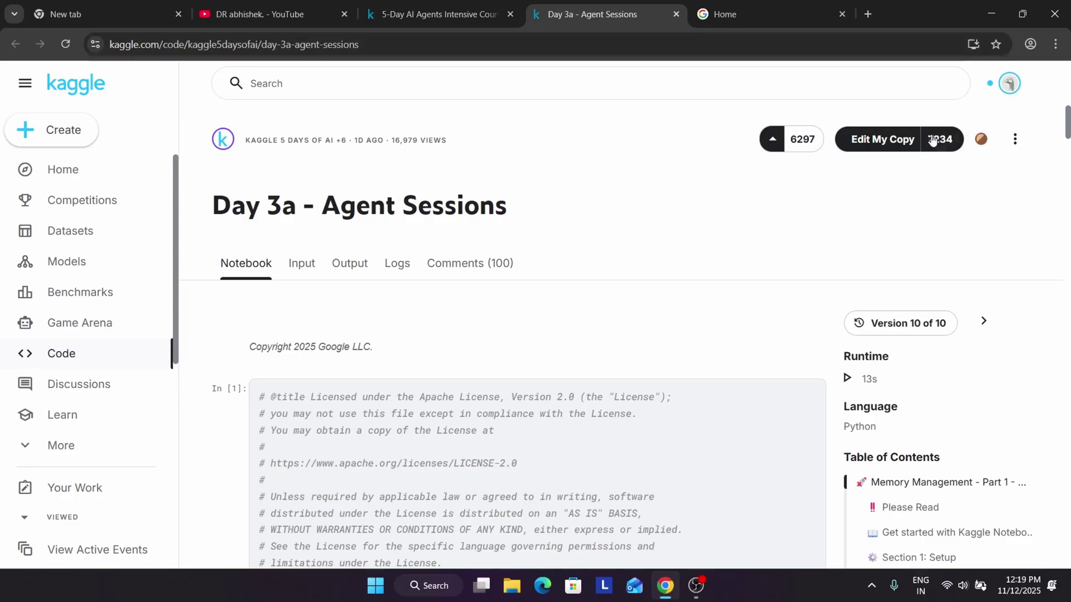
# Make an editable copy, then return to the published notebook and dismiss the account panel.
pyautogui.click(876, 146)
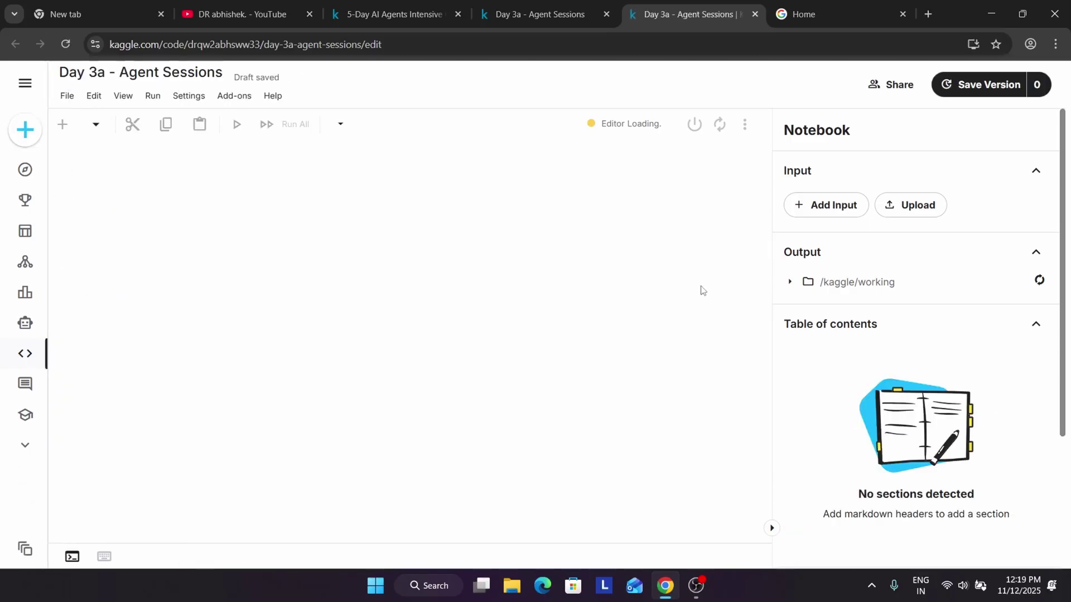
pyautogui.click(576, 10)
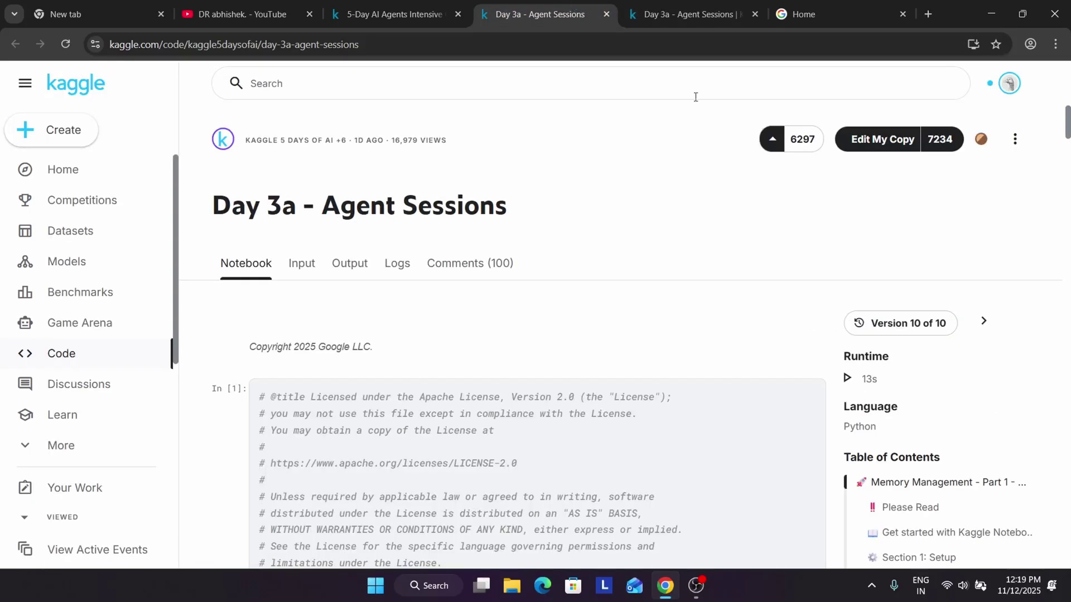
pyautogui.click(1009, 84)
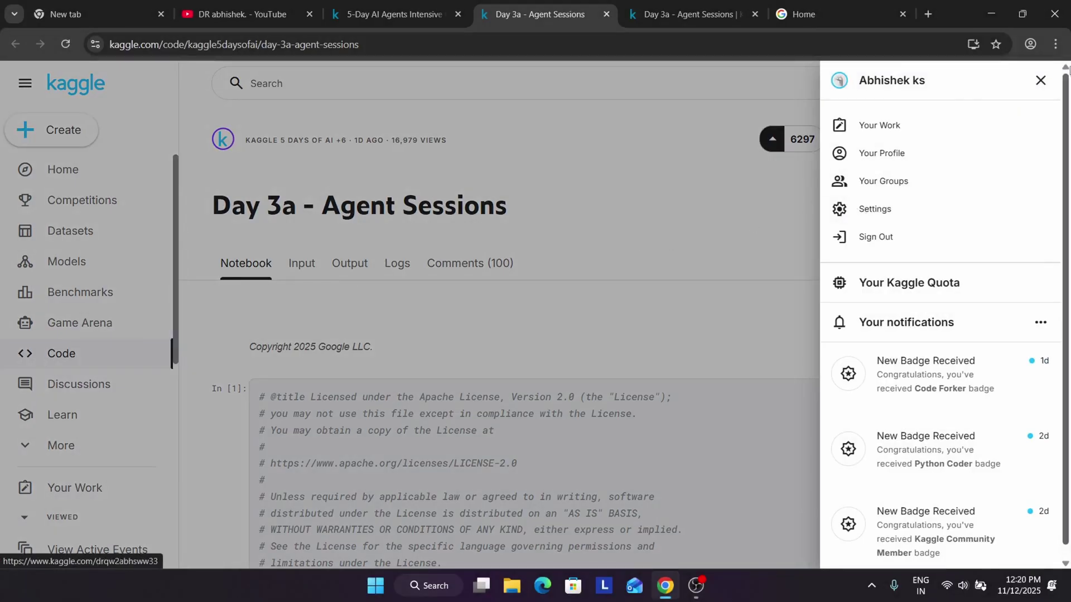
pyautogui.click(1040, 80)
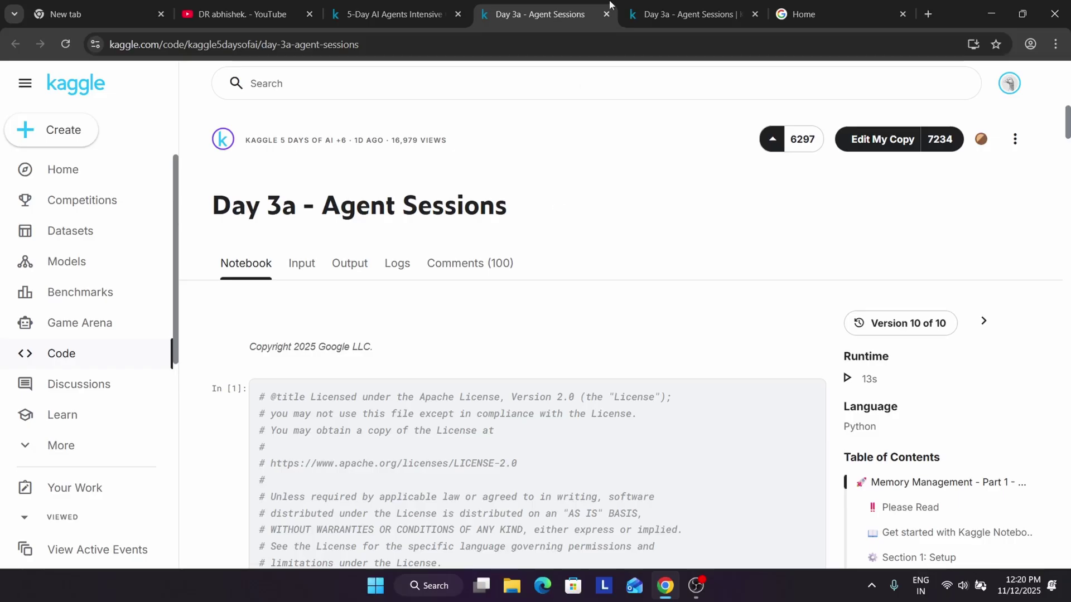
# In the editable copy, open Add-ons > Secrets and start a new secret at its Label field.
pyautogui.click(630, 10)
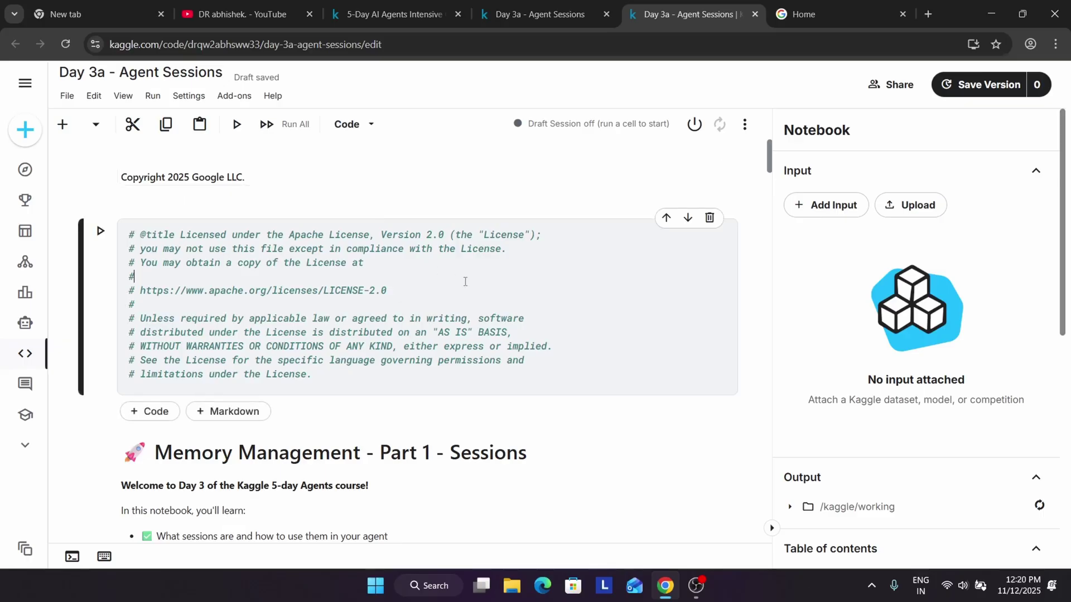
pyautogui.scroll(-20, 465, 282)
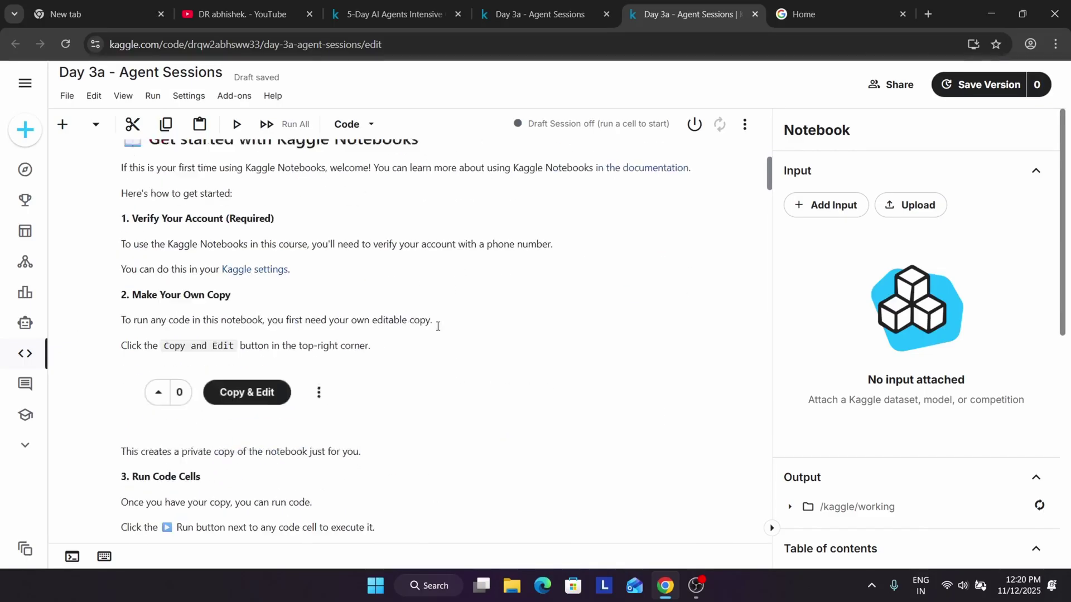
pyautogui.scroll(-9, 434, 335)
pyautogui.scroll(4, 434, 334)
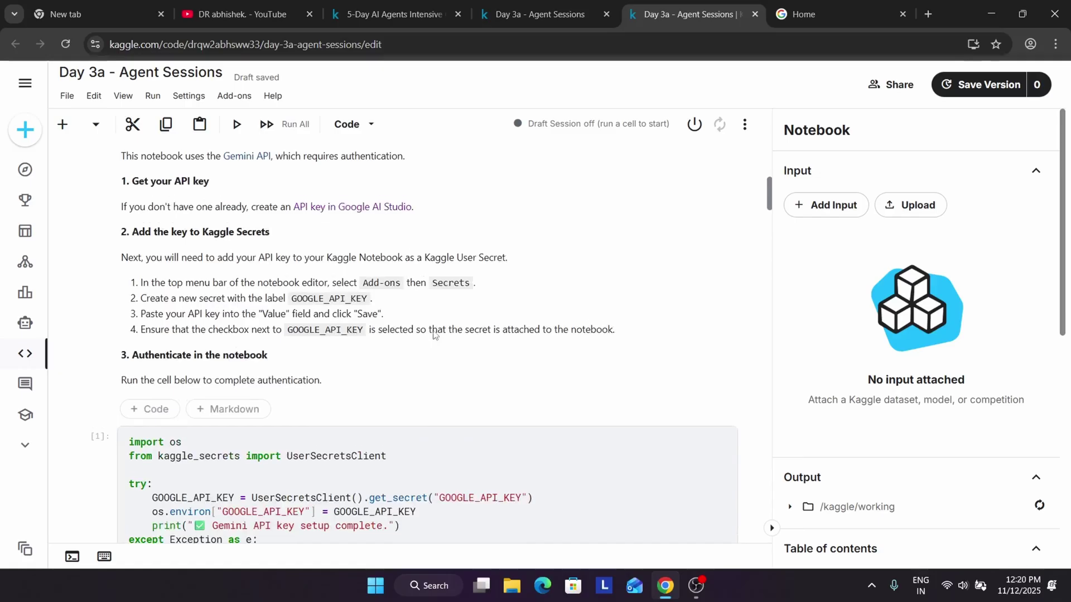
pyautogui.scroll(2, 363, 261)
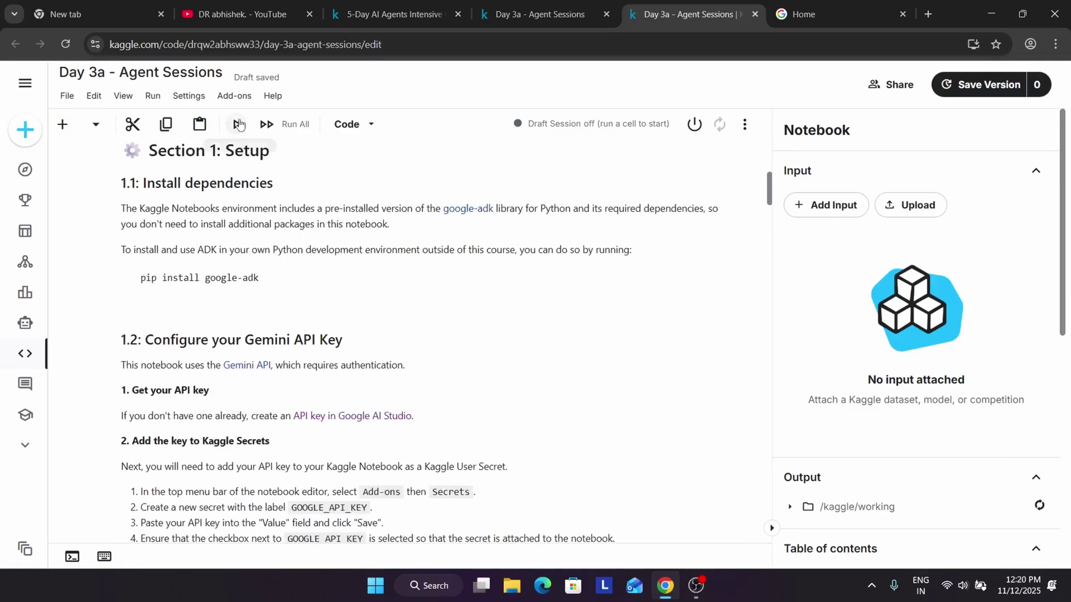
pyautogui.click(235, 99)
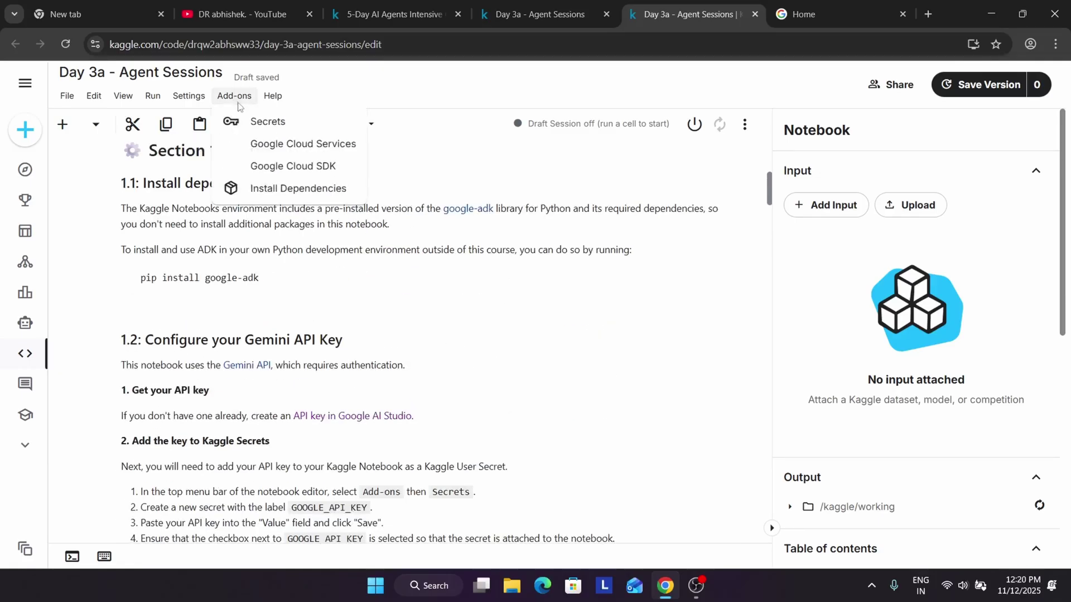
pyautogui.click(254, 125)
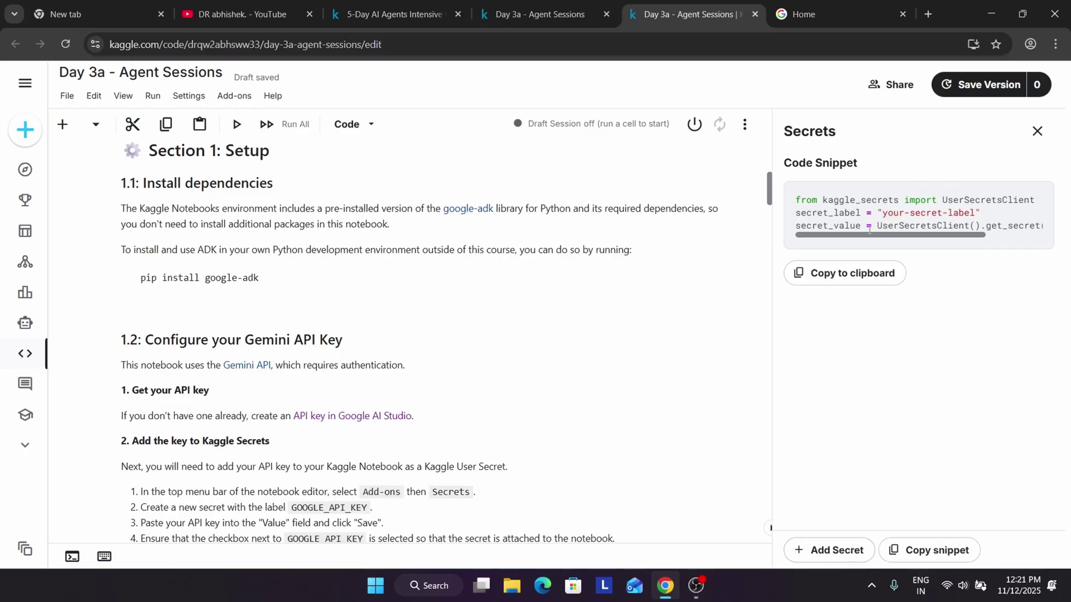
pyautogui.click(843, 552)
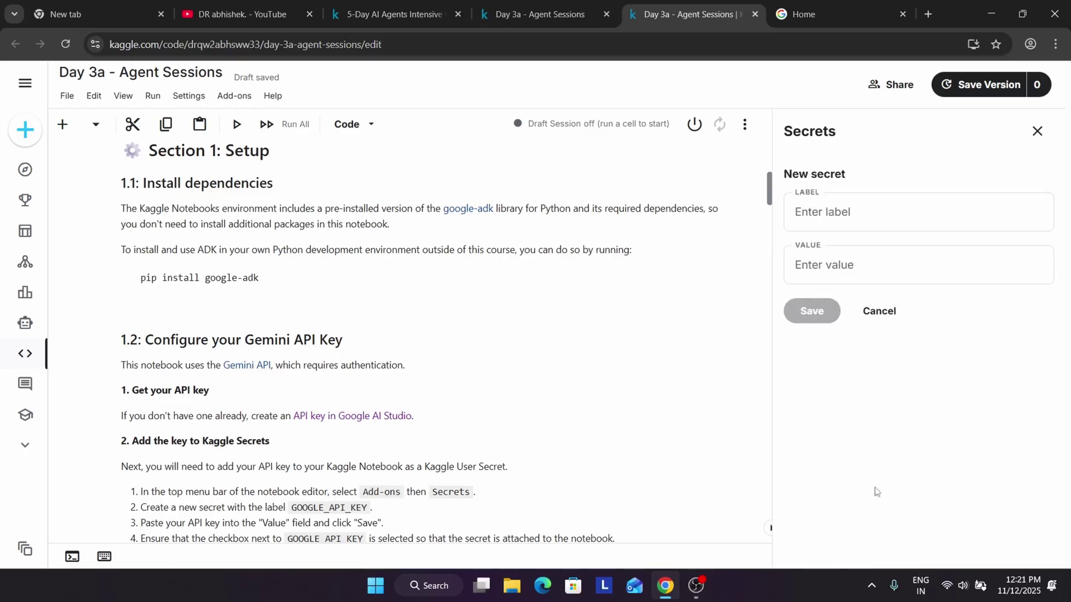
pyautogui.click(908, 215)
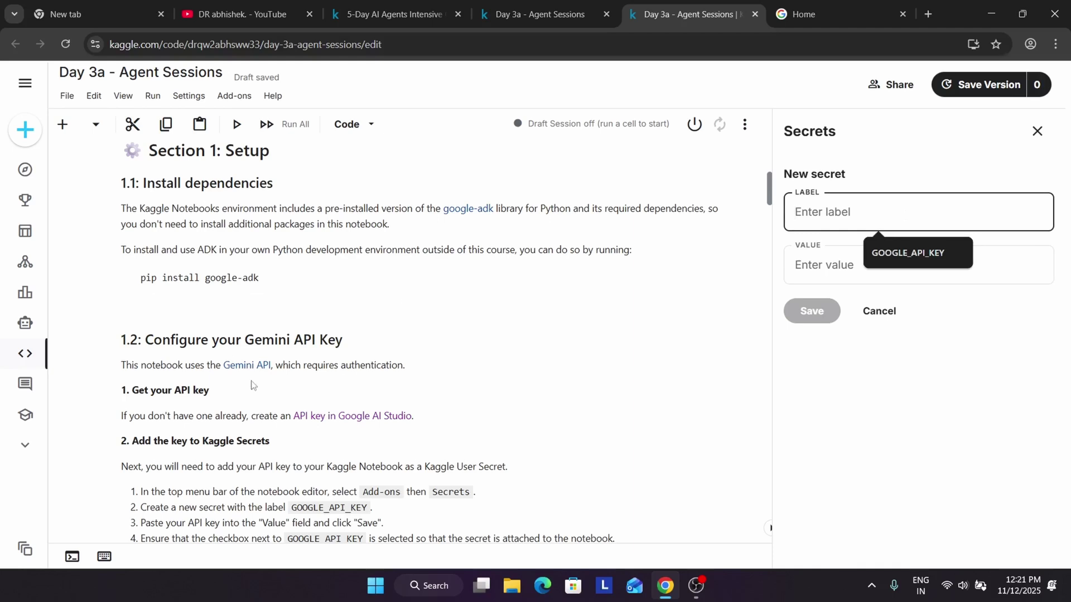
# Open Google AI Studio's API key page from the notebook link, place its tab beside the notebooks, then return to YouTube.
pyautogui.click(359, 418)
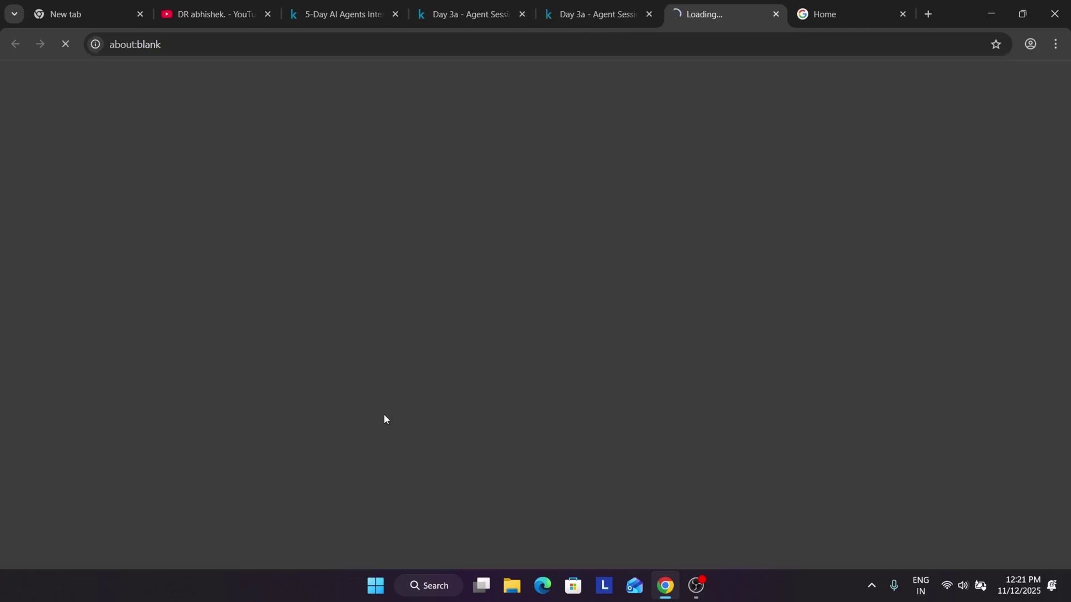
pyautogui.moveTo(706, 11); pyautogui.dragTo(624, 6)
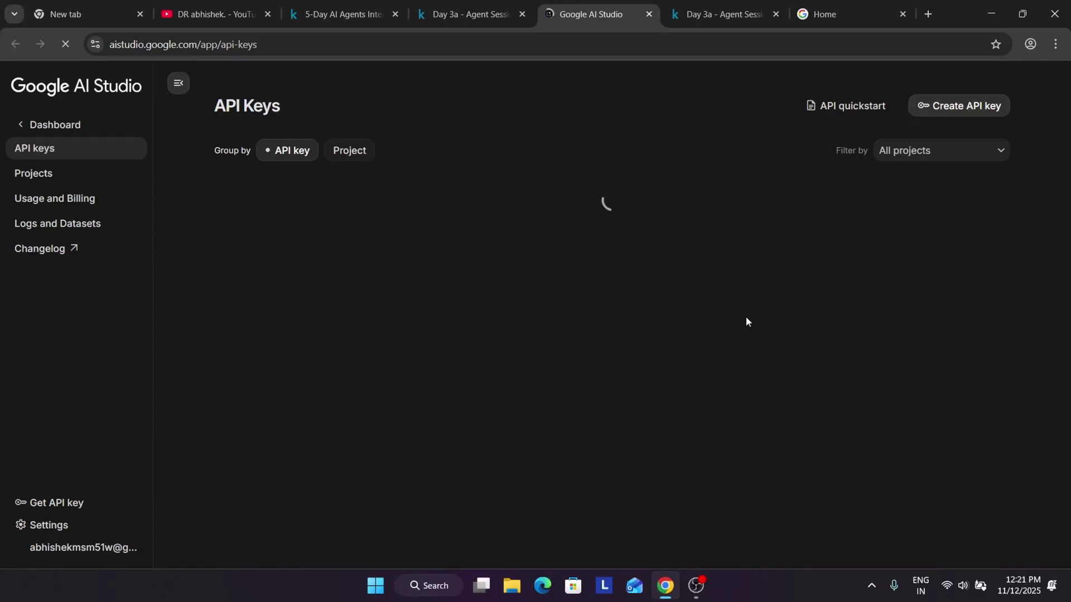
pyautogui.click(208, 7)
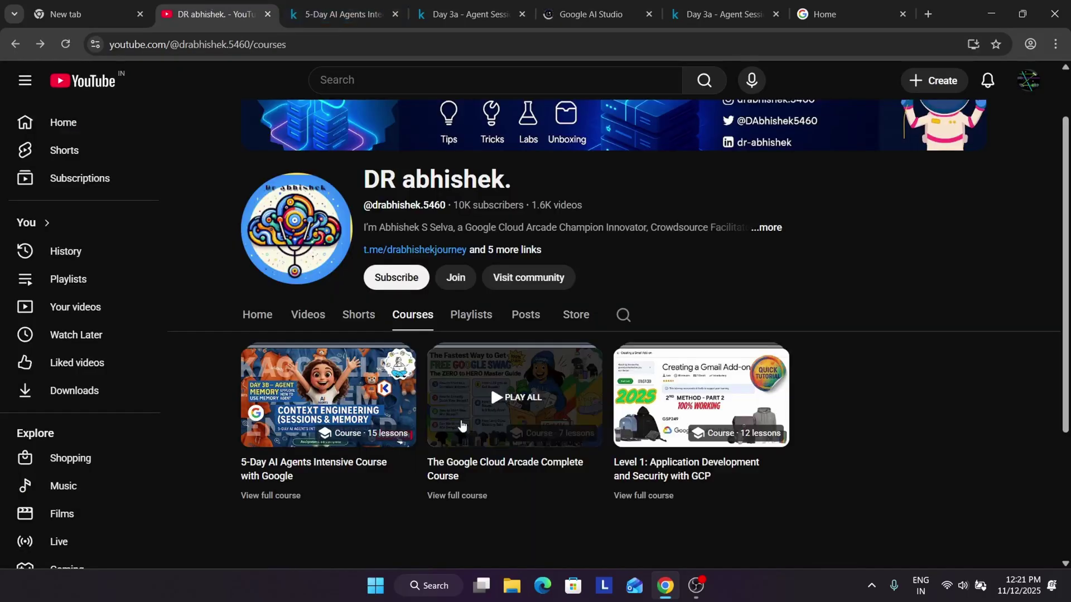
# Open the 5-Day AI Agents Intensive playlist, then return to the Google AI Studio API Keys page.
pyautogui.click(280, 497)
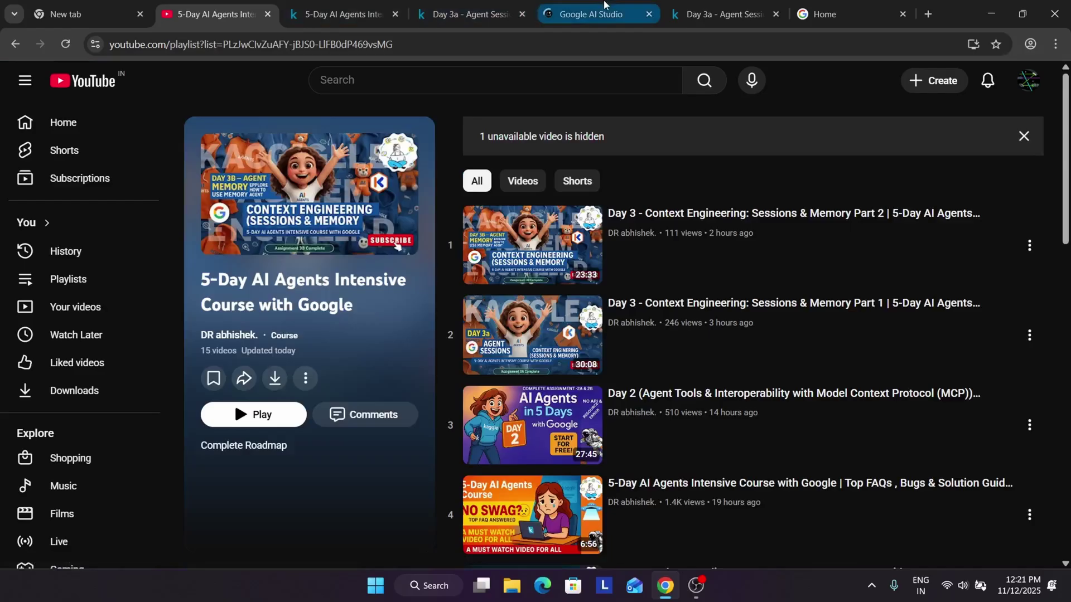
pyautogui.click(537, 8)
pyautogui.click(212, 12)
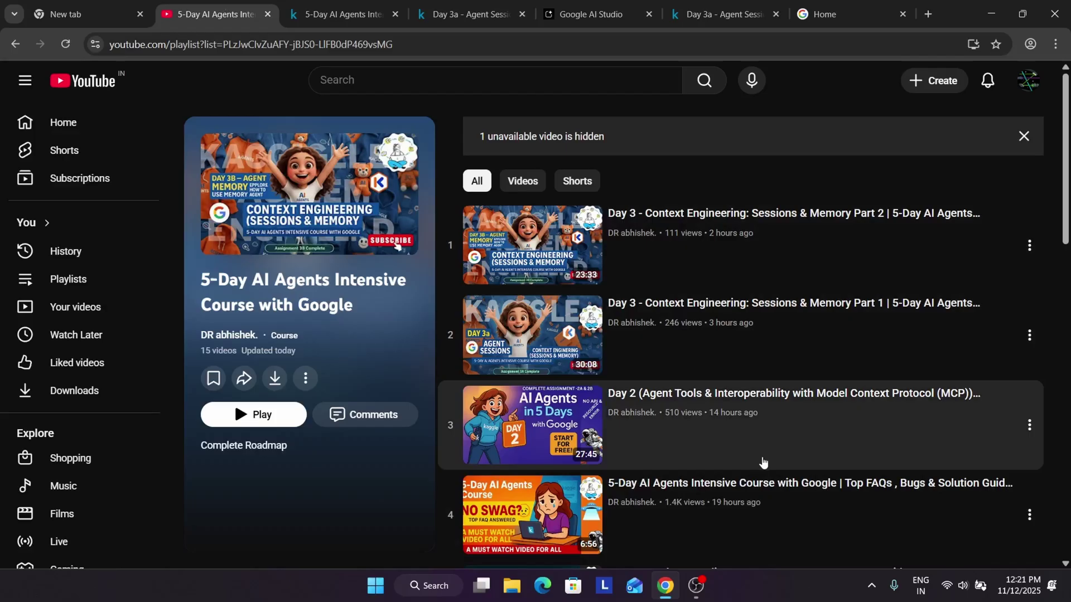
pyautogui.scroll(-2, 764, 462)
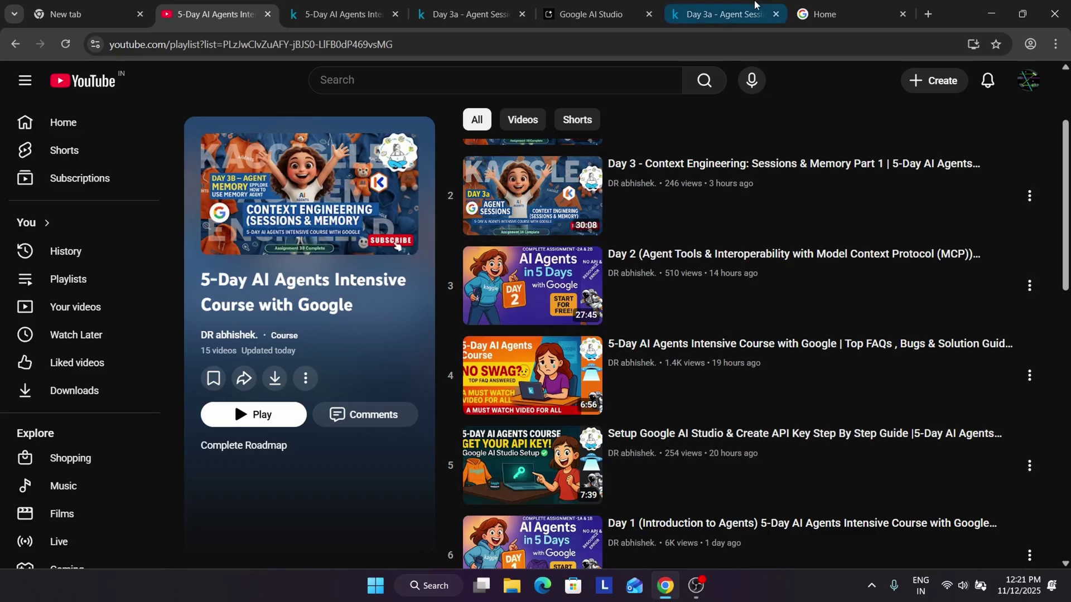
pyautogui.click(594, 6)
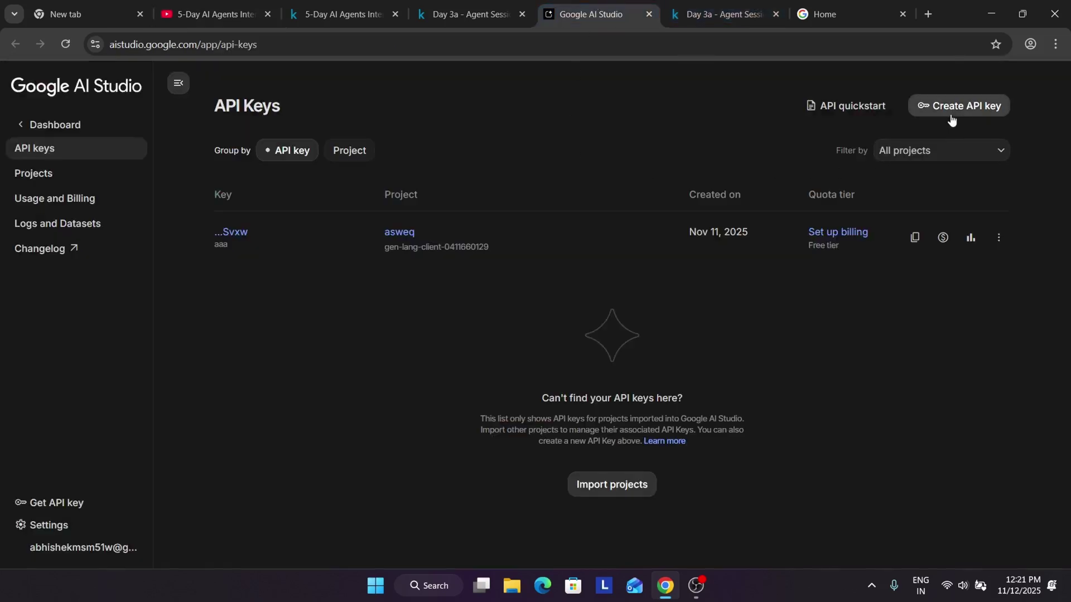
pyautogui.click(978, 106)
pyautogui.click(547, 294)
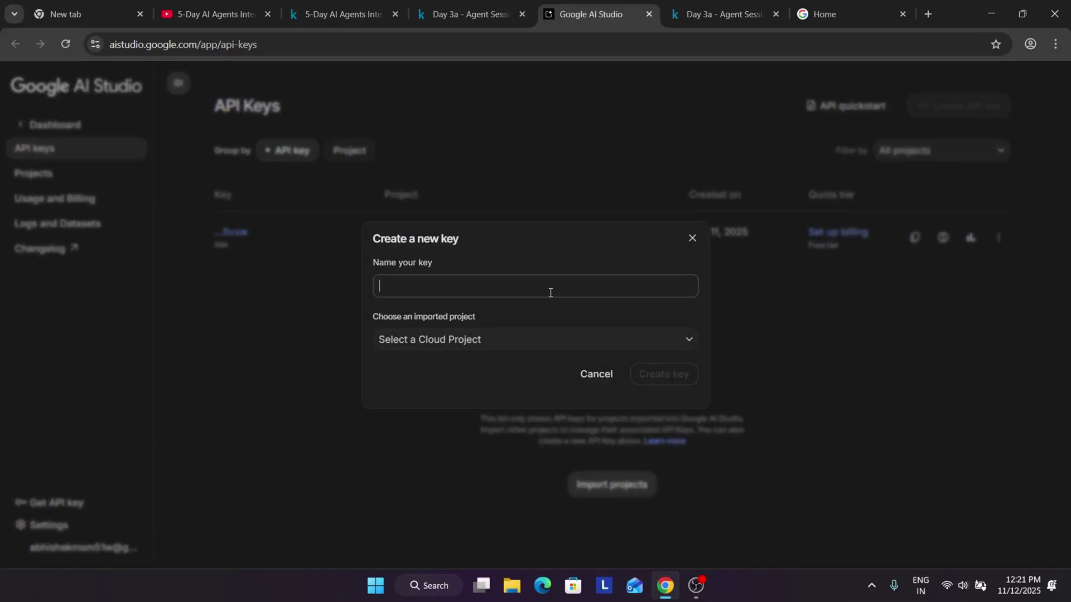
pyautogui.write('day 3 aPII EKJE')
pyautogui.doubleClick(486, 287)
pyautogui.hotkey('ctrl', 'a')
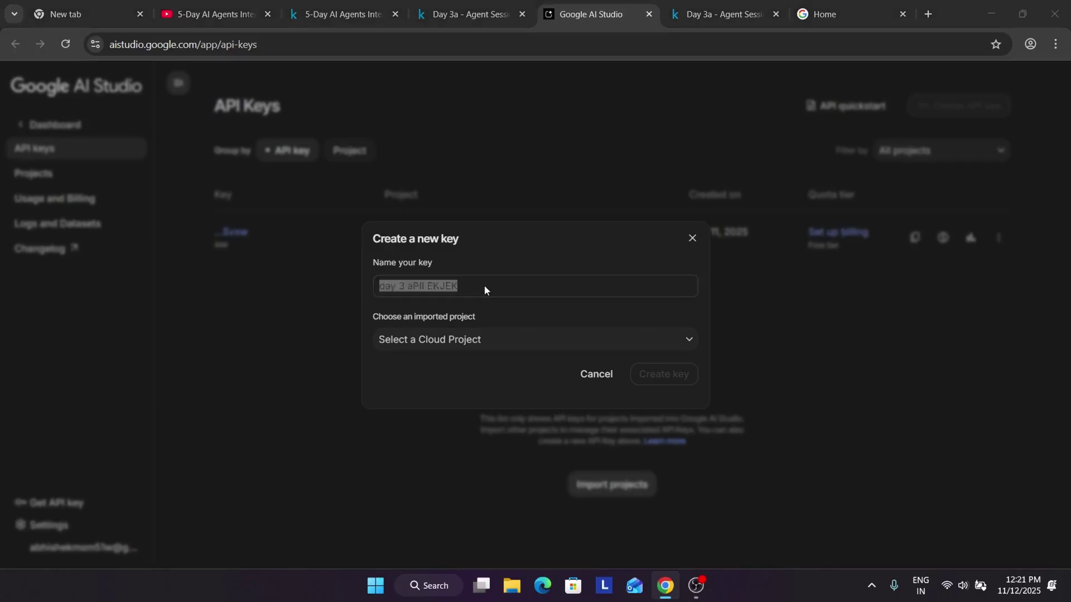
pyautogui.hotkey('ctrl', 's')
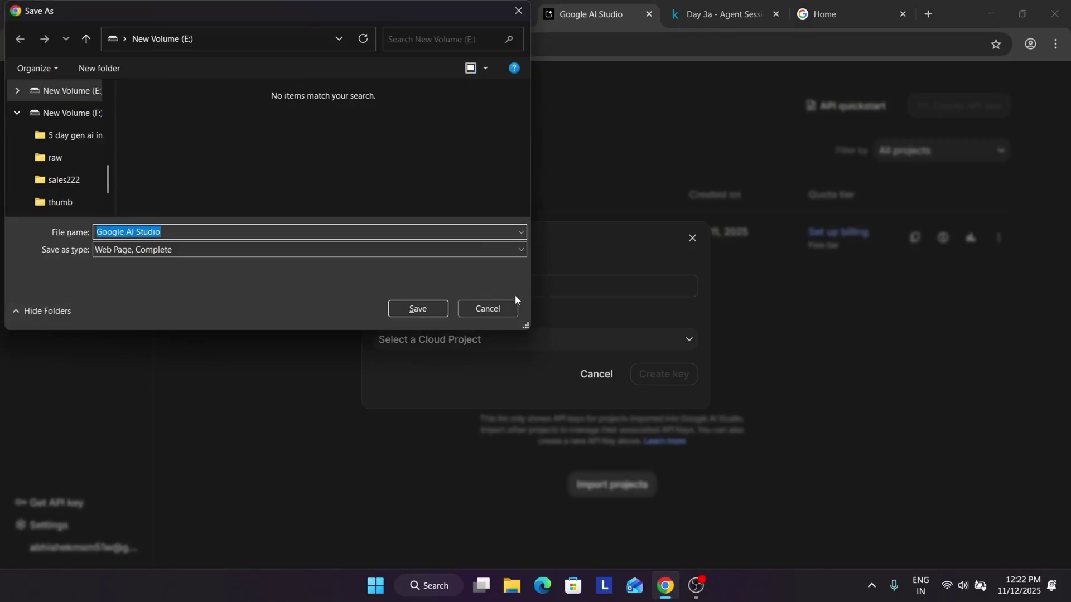
pyautogui.click(512, 309)
pyautogui.write('d')
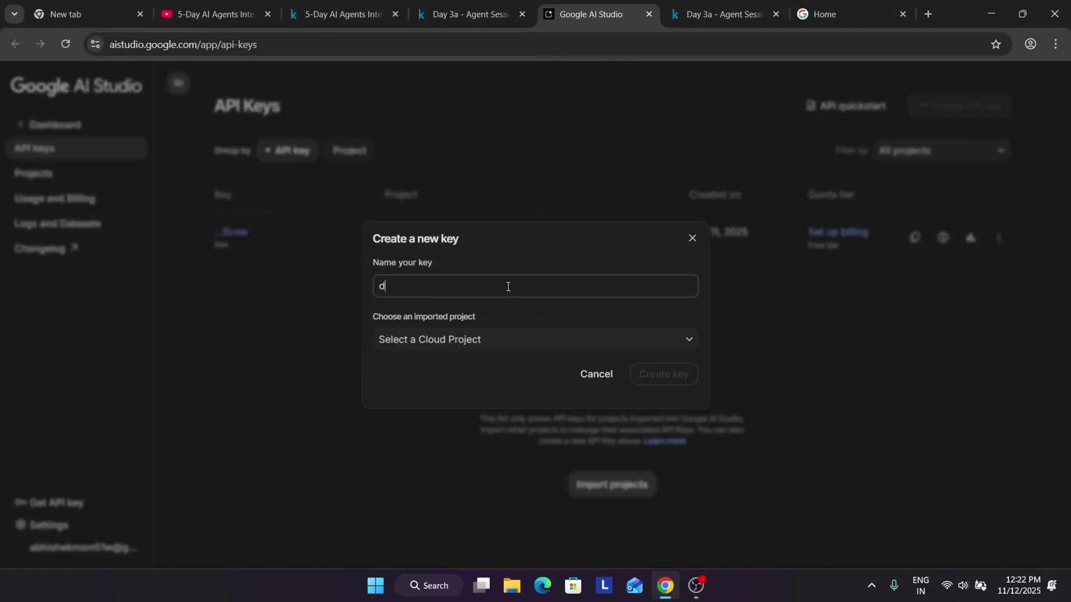
pyautogui.write('ay 3 api key')
pyautogui.click(520, 344)
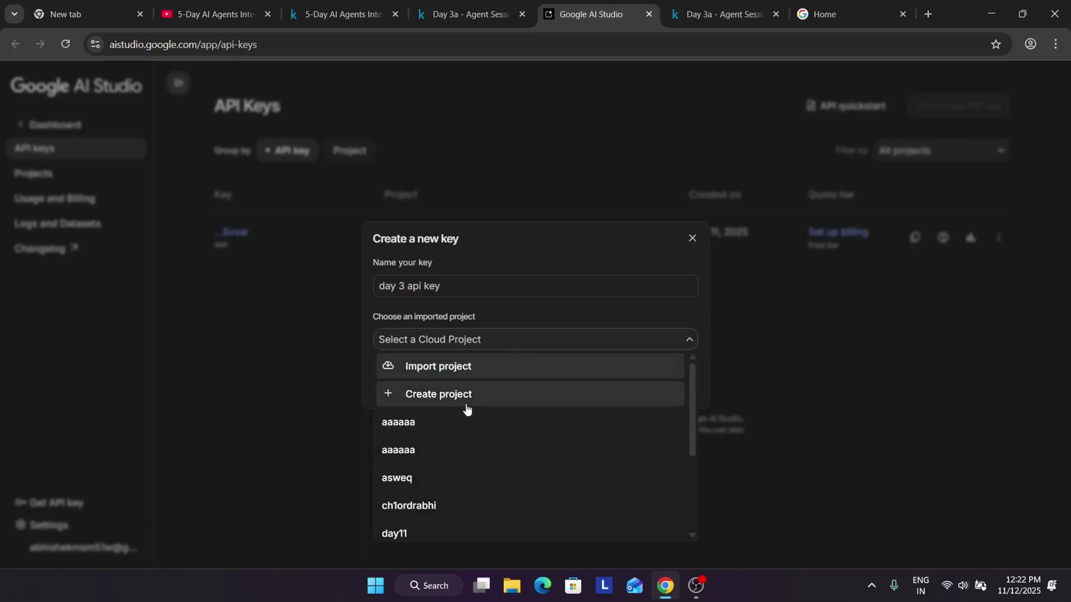
pyautogui.click(692, 238)
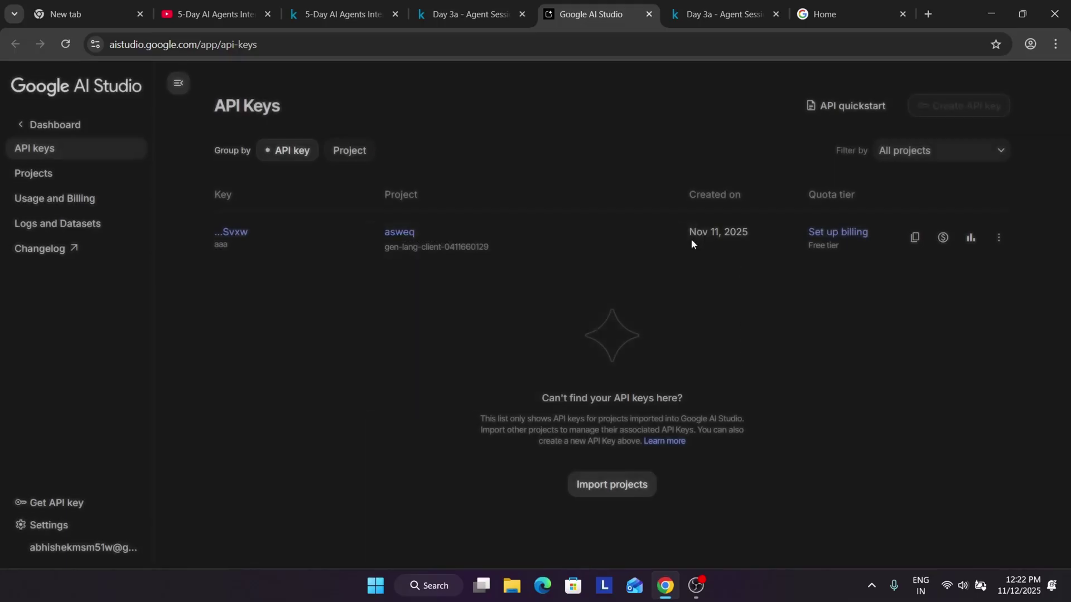
# On the Projects page, remove the rtrr project while keeping test 1.
pyautogui.click(84, 174)
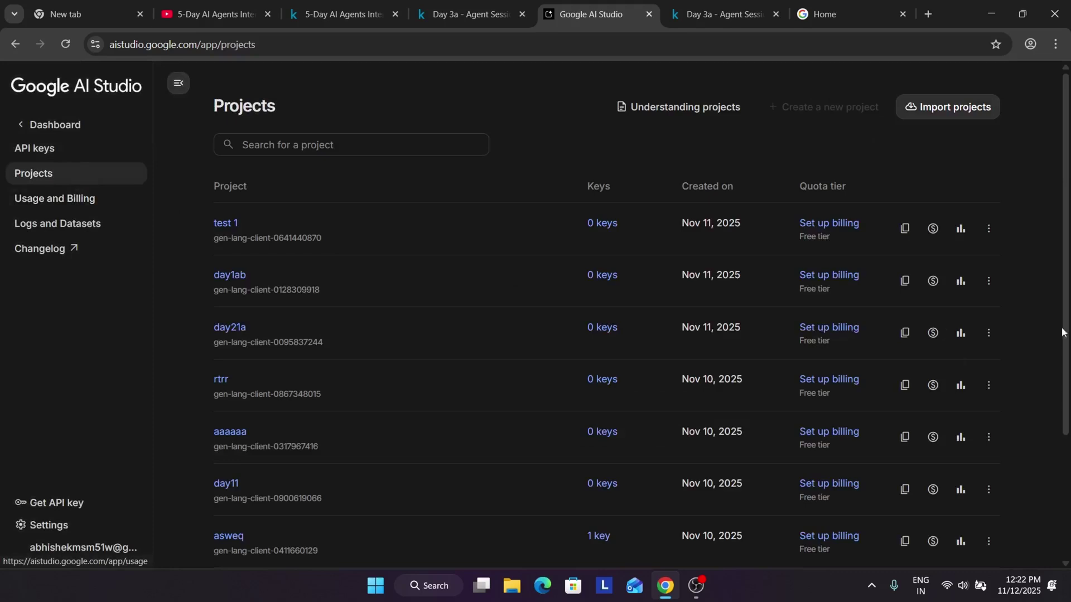
pyautogui.click(988, 228)
pyautogui.click(954, 279)
pyautogui.click(923, 326)
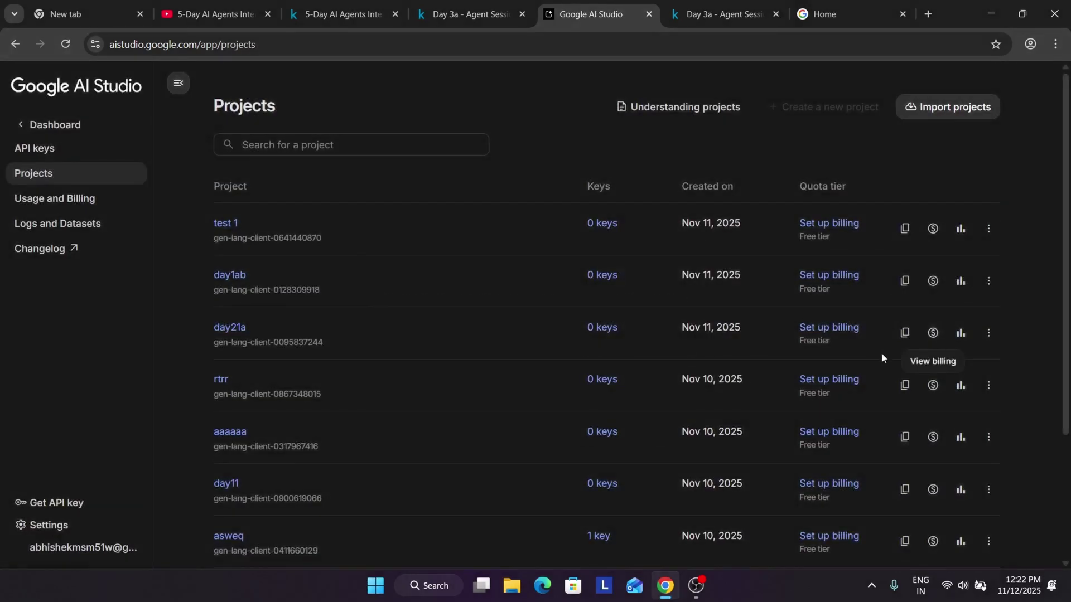
pyautogui.click(989, 385)
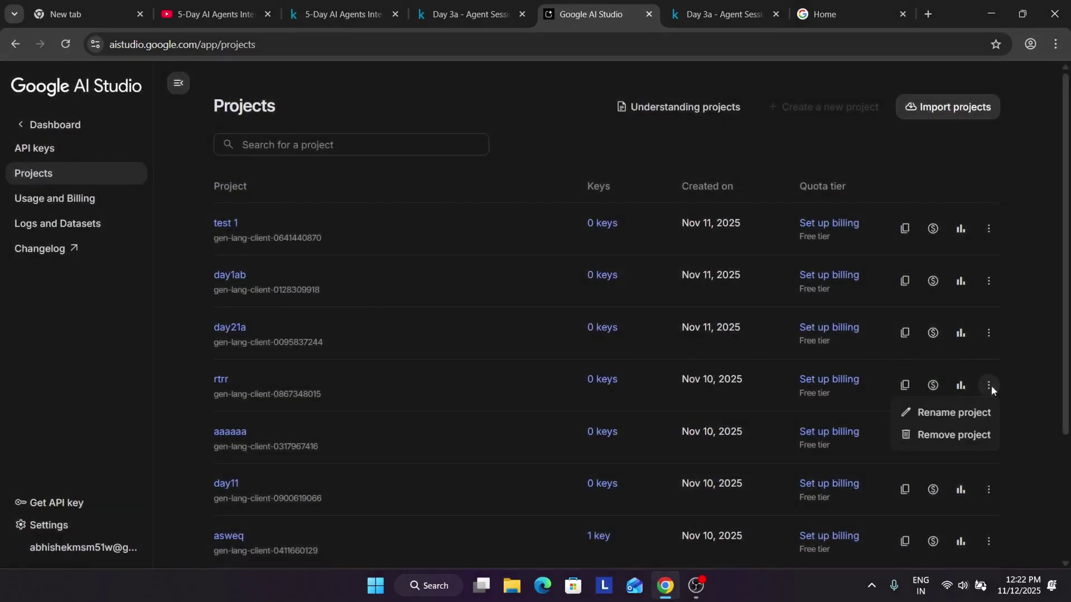
pyautogui.click(915, 436)
pyautogui.click(675, 357)
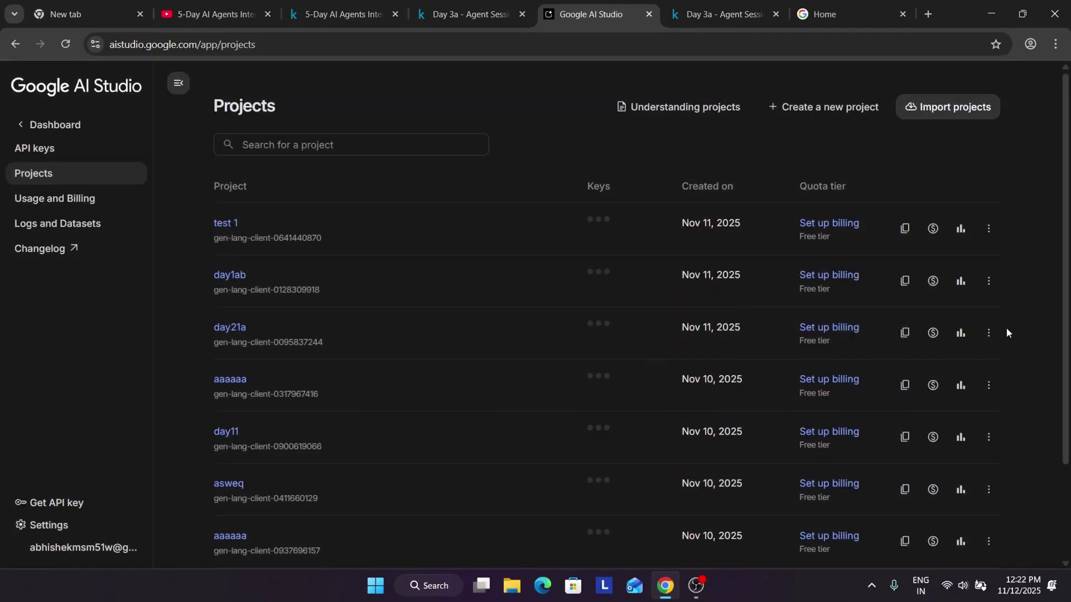
# Remove the day21a and aaaaaa projects.
pyautogui.click(989, 333)
pyautogui.click(955, 385)
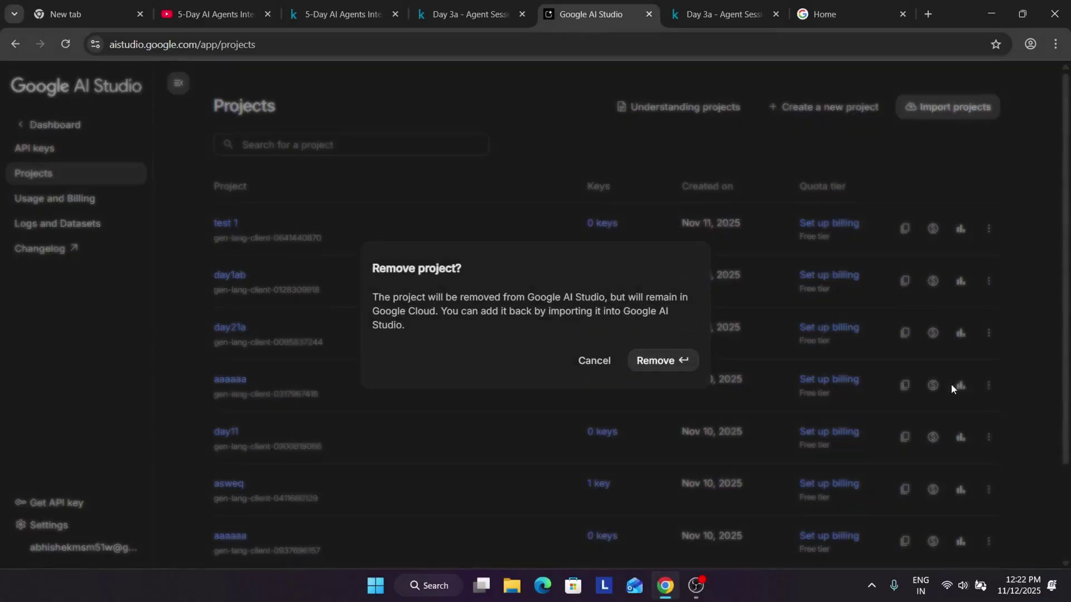
pyautogui.click(684, 362)
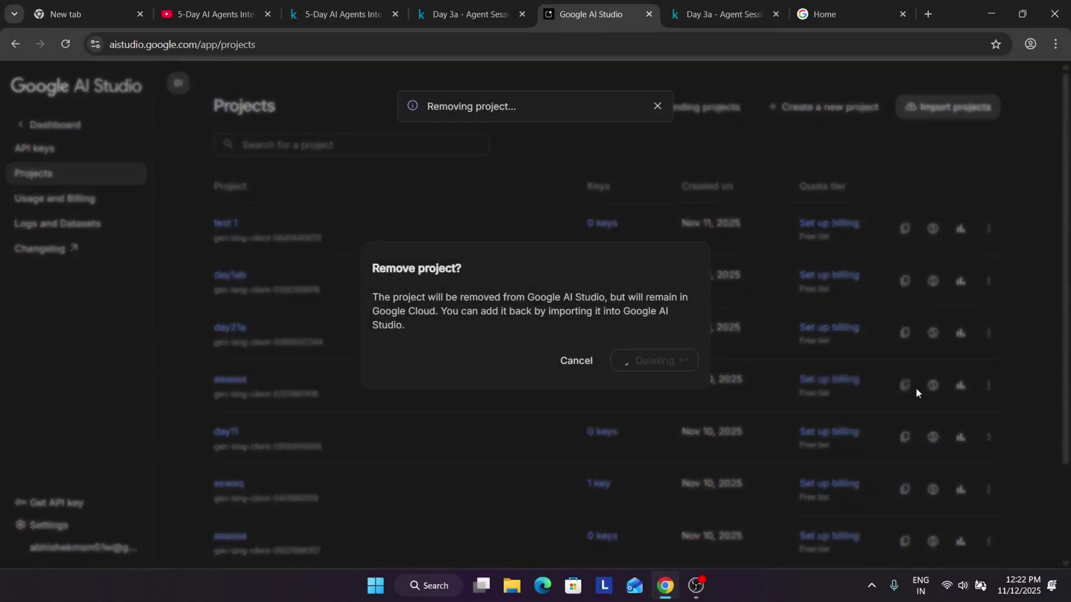
pyautogui.click(990, 334)
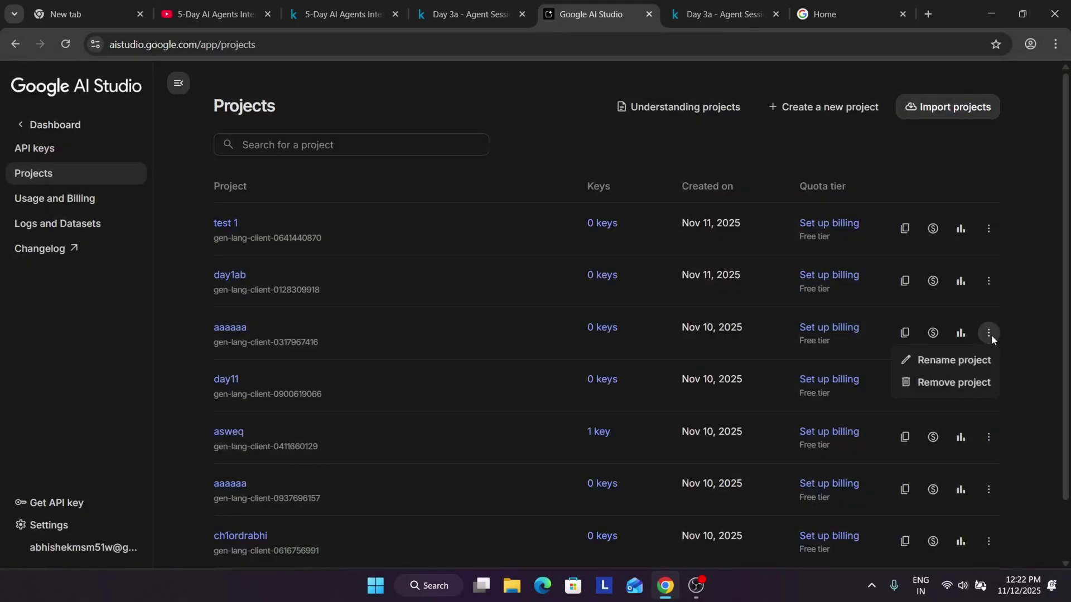
pyautogui.click(960, 385)
pyautogui.click(665, 358)
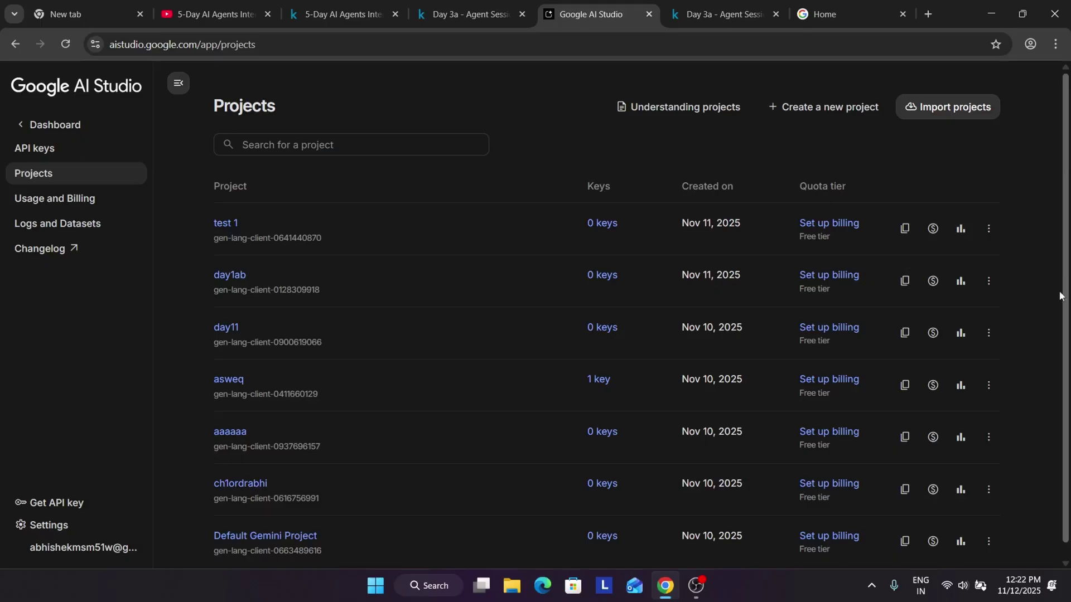
# Remove the day11 project and go to the API keys list.
pyautogui.click(989, 333)
pyautogui.click(930, 385)
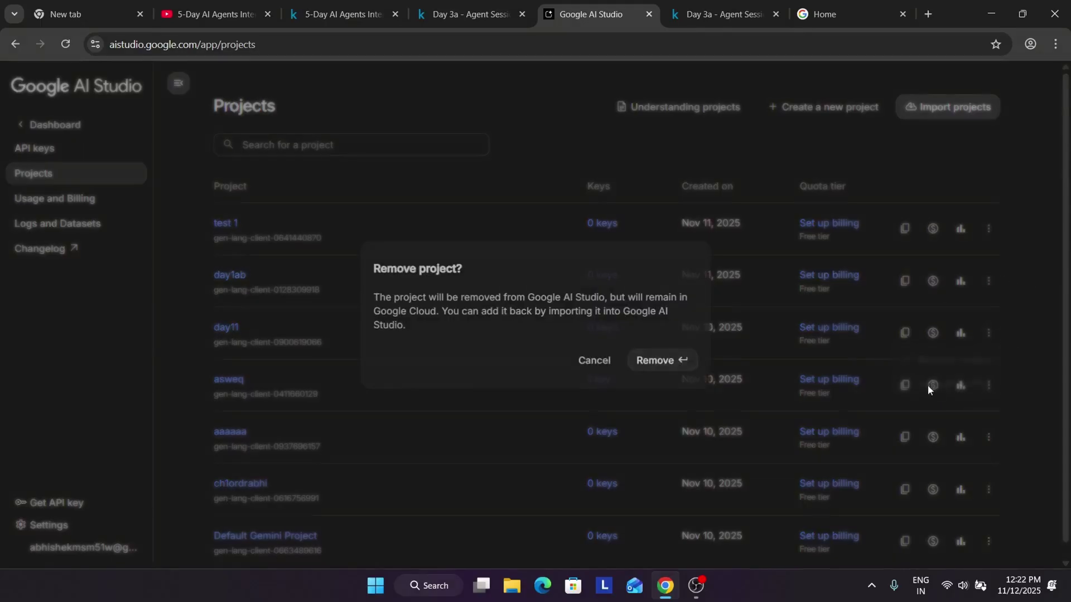
pyautogui.click(678, 362)
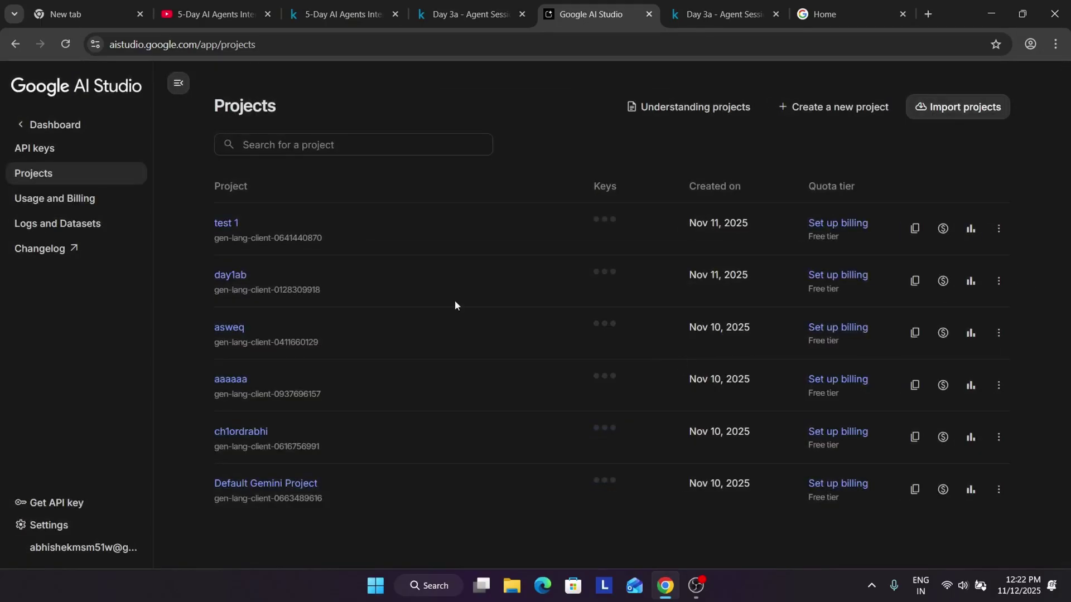
pyautogui.click(99, 161)
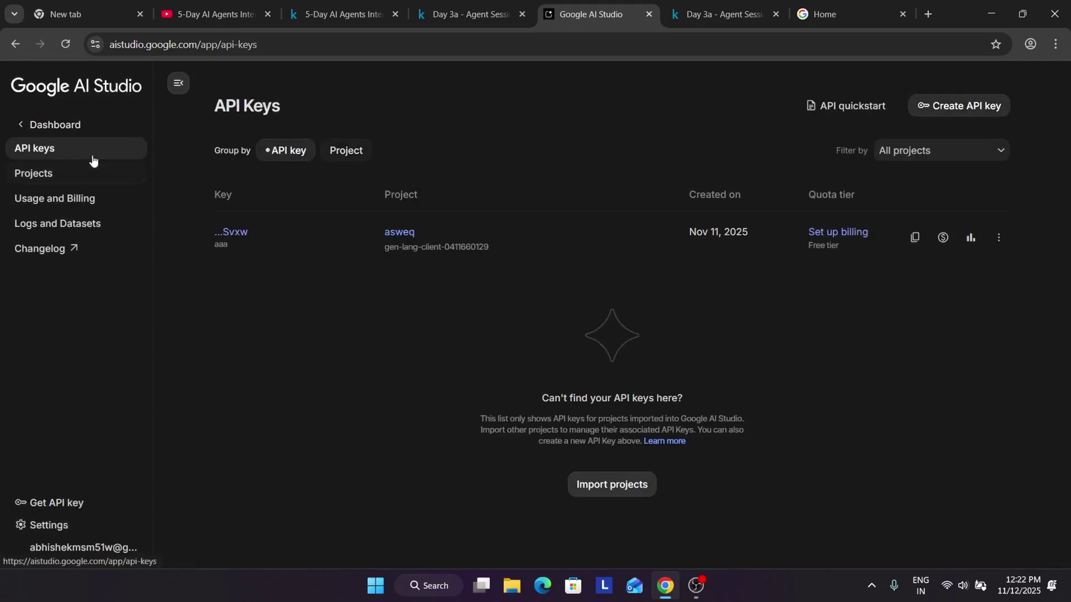
# Create a 'test id 111' key in a newly created 'kaggle 5 day' project and copy the key.
pyautogui.click(960, 108)
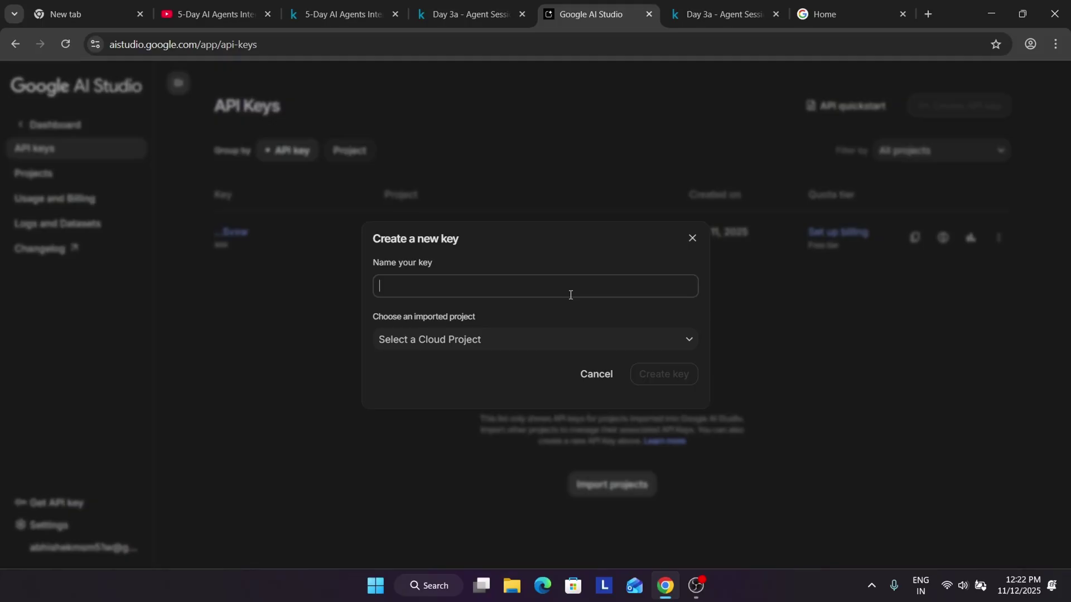
pyautogui.write('test id 111')
pyautogui.click(587, 334)
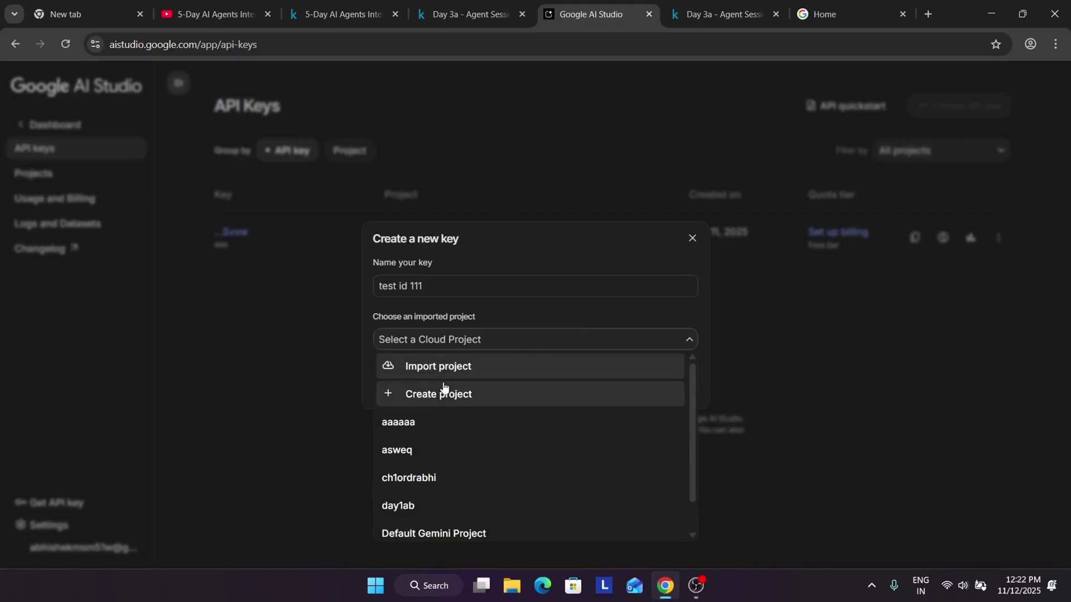
pyautogui.click(440, 394)
pyautogui.click(509, 324)
pyautogui.write('k')
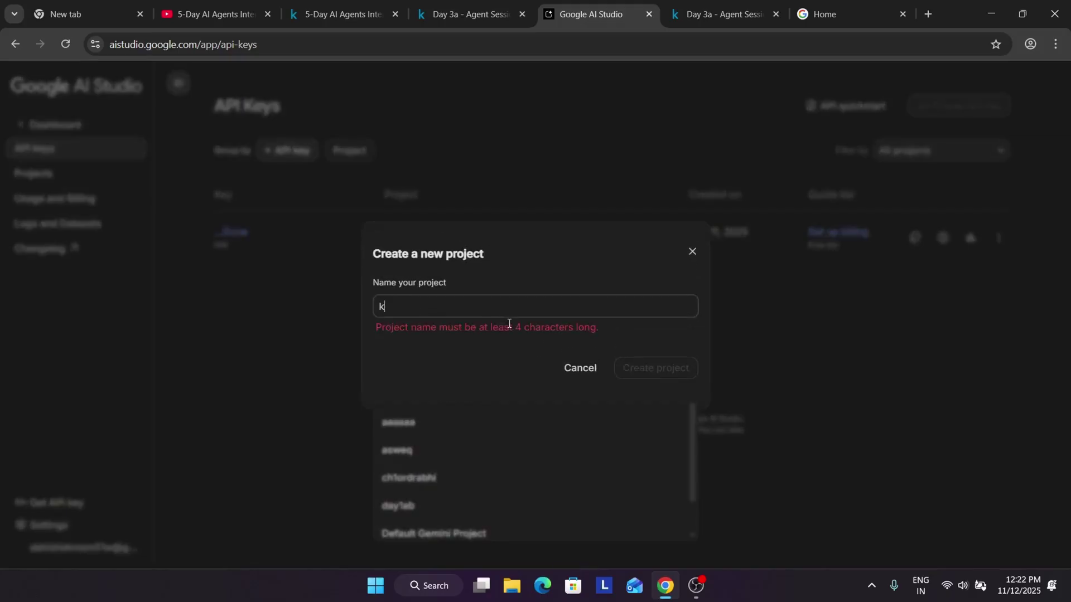
pyautogui.write('aggle 5 day')
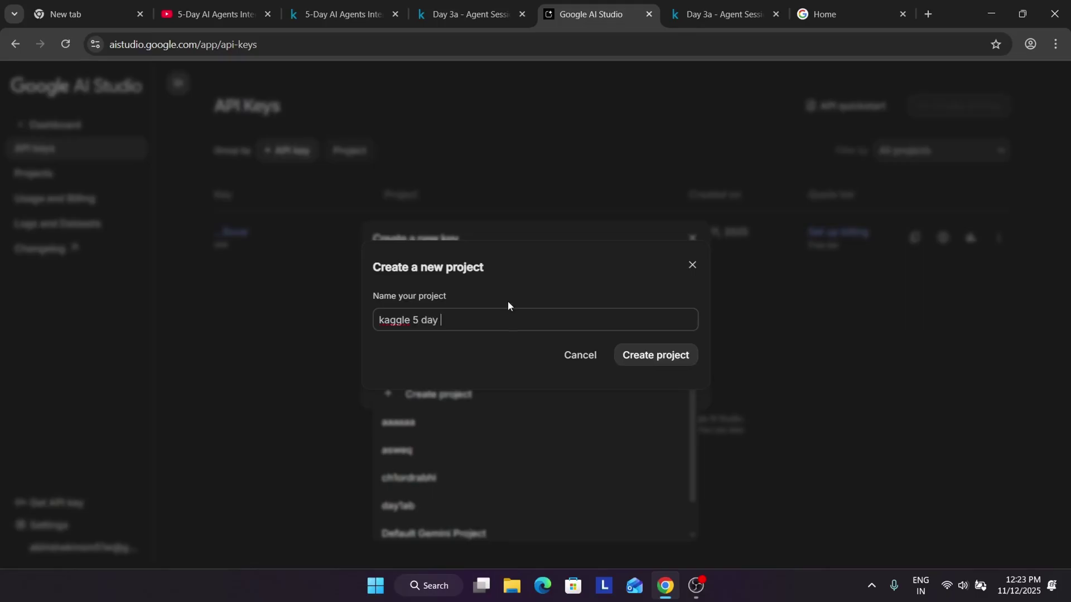
pyautogui.click(666, 361)
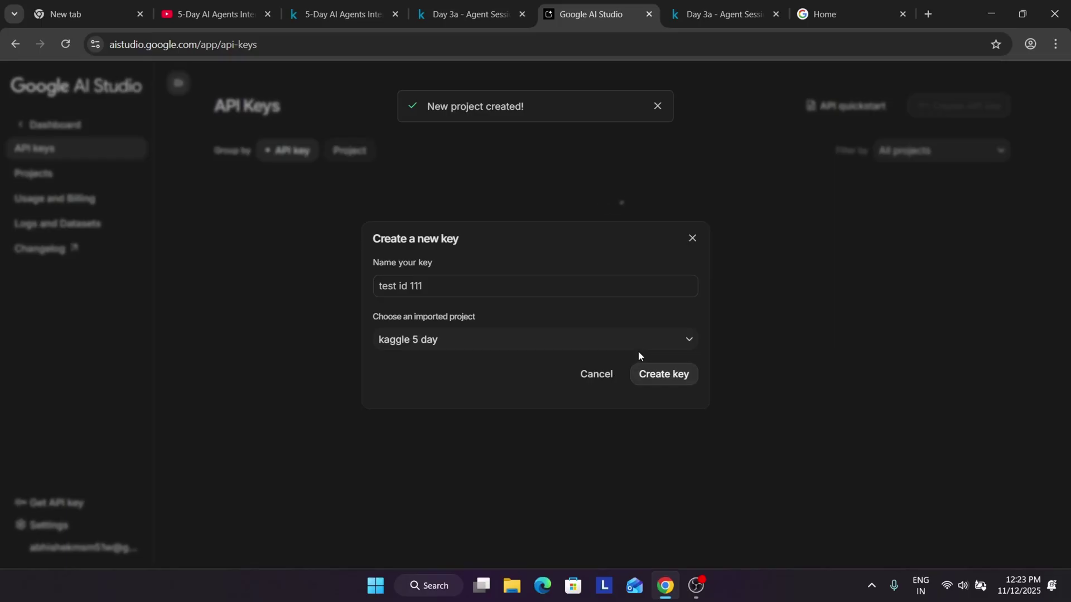
pyautogui.click(666, 377)
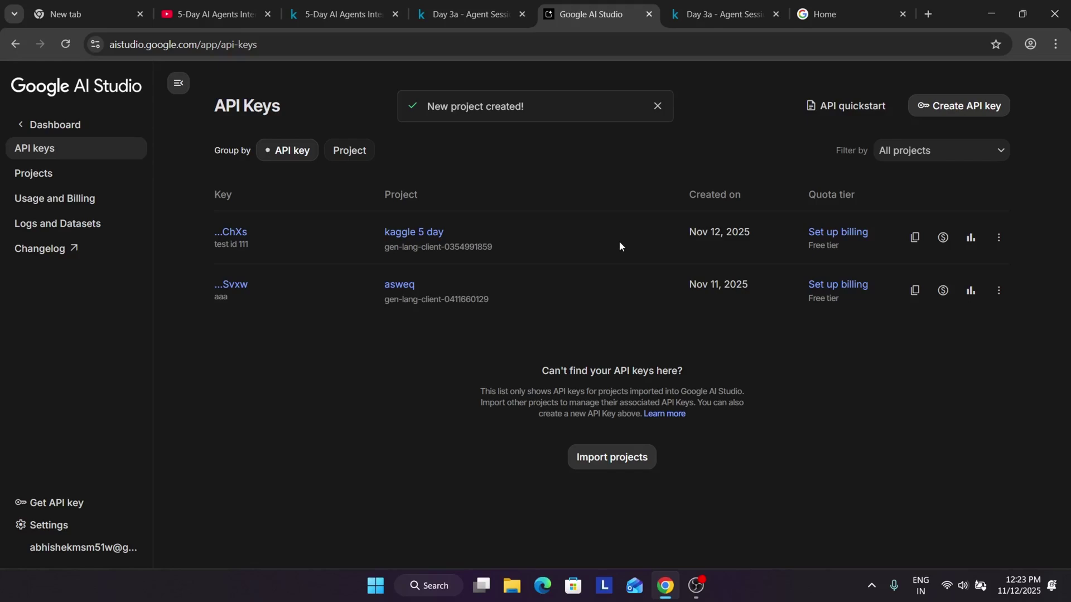
pyautogui.click(915, 238)
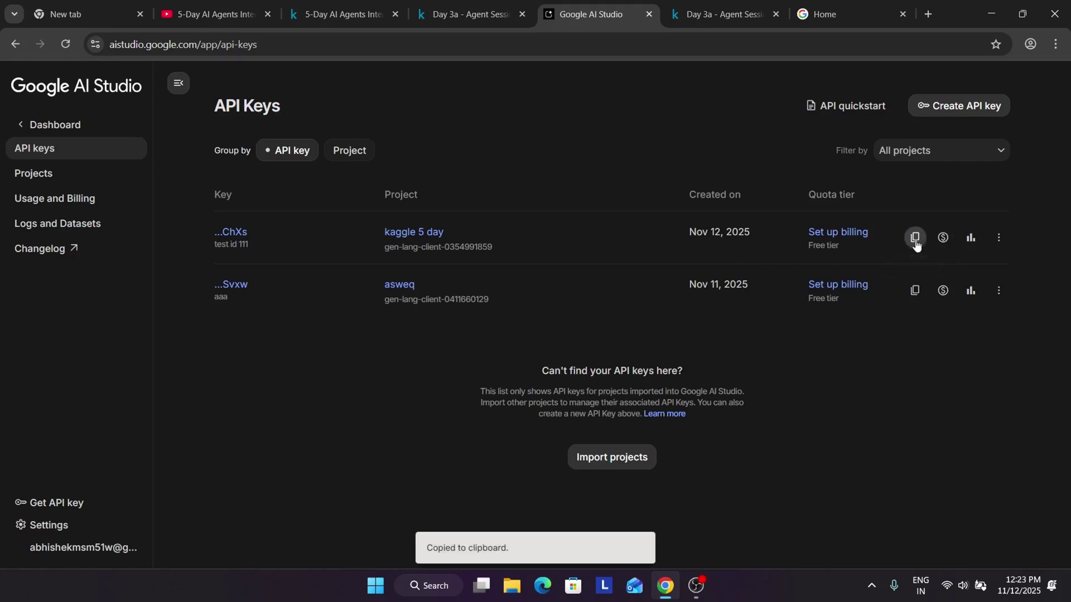
# In the editable notebook copy, paste the copied API key into the secret's Value field.
pyautogui.click(470, 14)
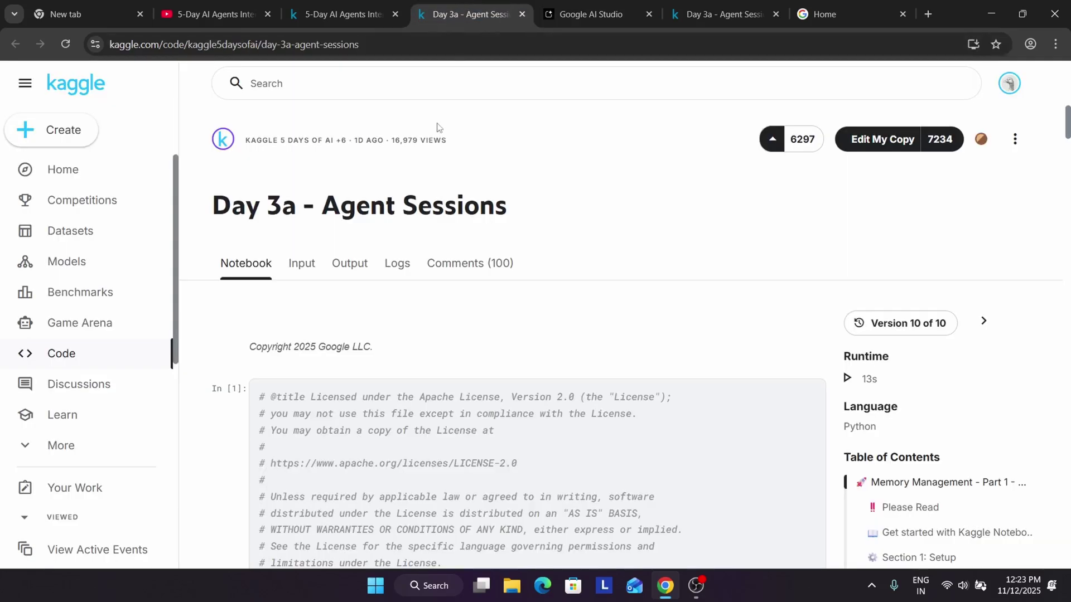
pyautogui.click(720, 14)
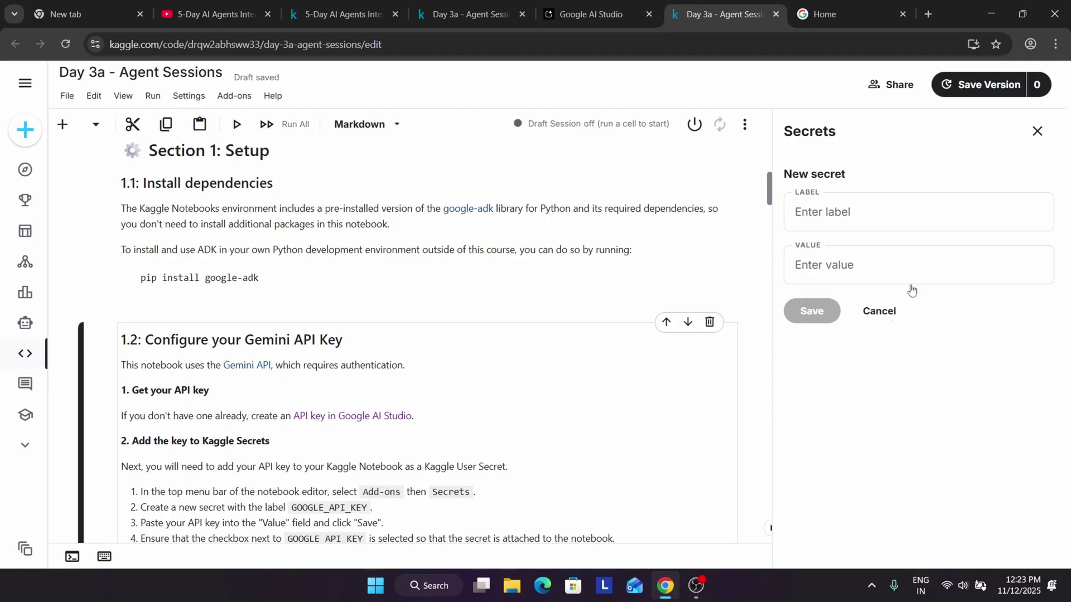
pyautogui.click(869, 271)
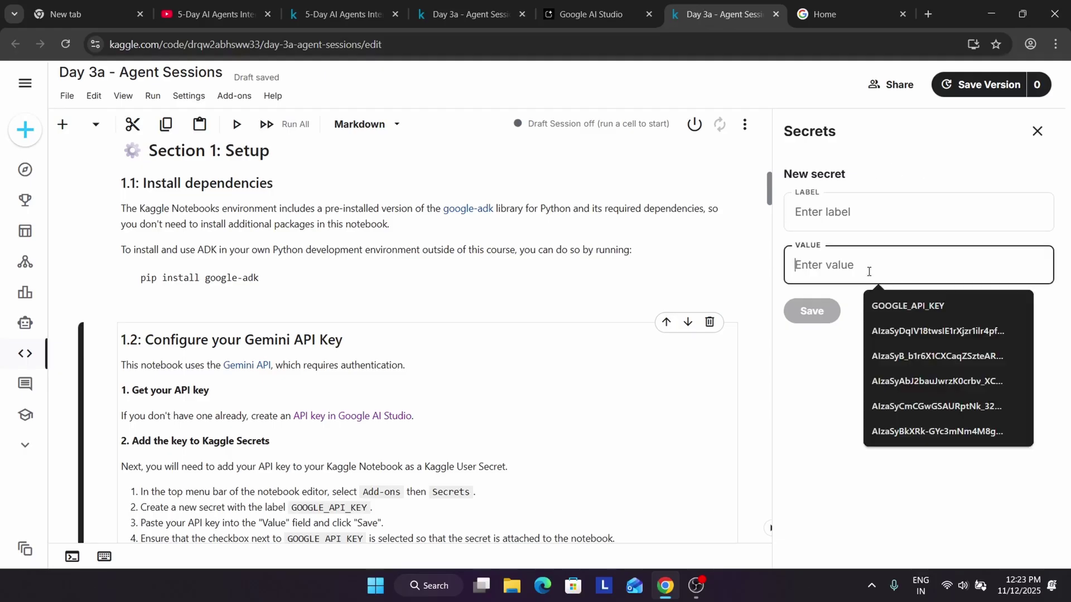
pyautogui.hotkey('ctrl', 'v')
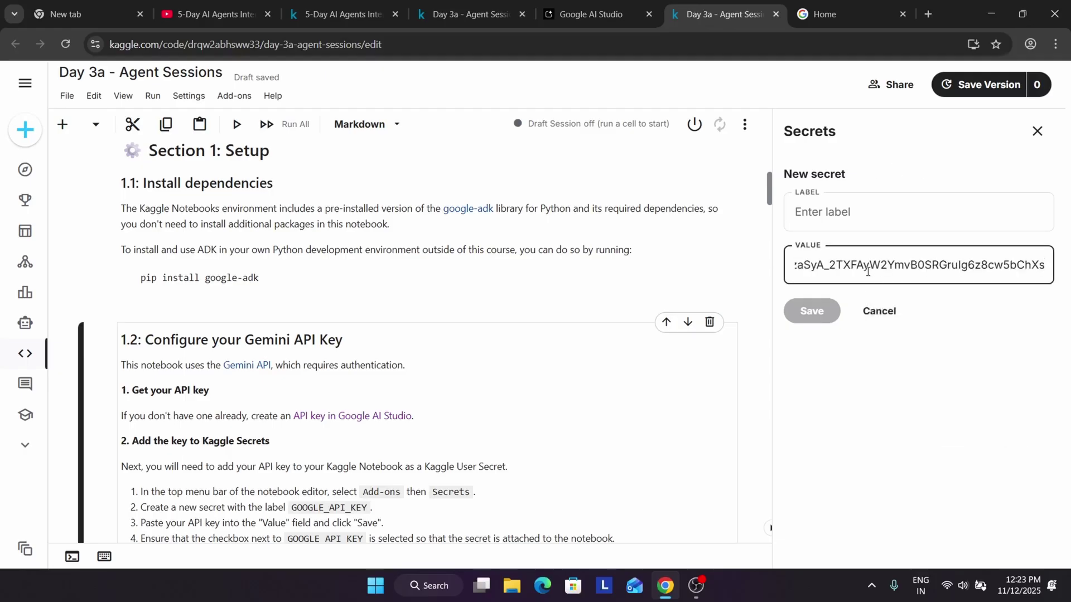
# Copy GOOGLE_API_KEY from the instructions into the Label, save the secret, and select the auth cell.
pyautogui.scroll(-3, 290, 413)
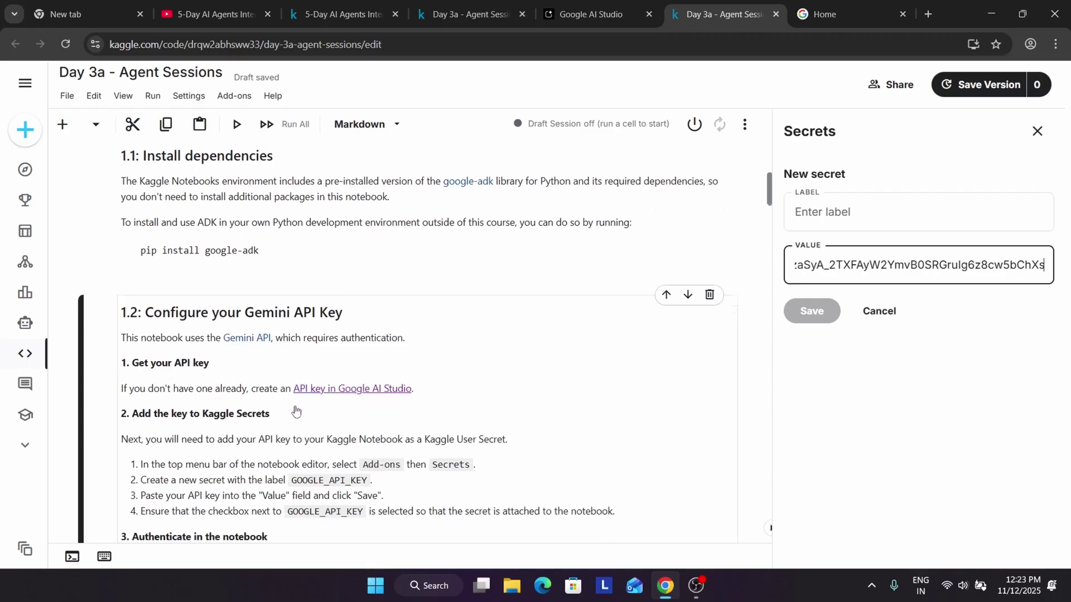
pyautogui.moveTo(294, 369); pyautogui.dragTo(372, 372)
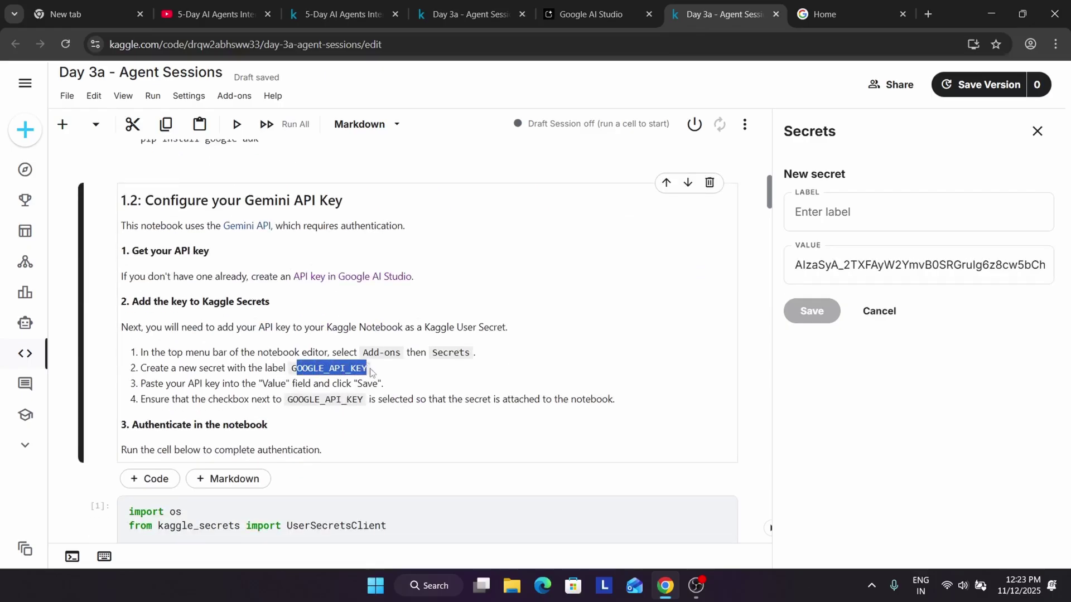
pyautogui.click(295, 365)
pyautogui.moveTo(294, 370); pyautogui.dragTo(369, 373)
pyautogui.hotkey('ctrl', 'c')
pyautogui.click(874, 212)
pyautogui.hotkey('ctrl', 'v')
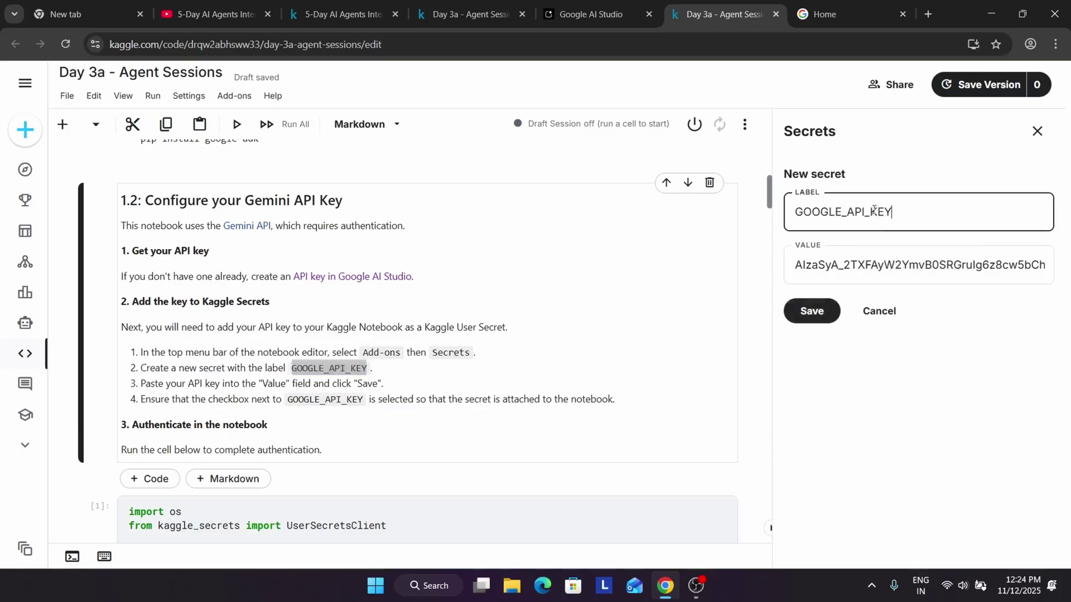
pyautogui.click(828, 311)
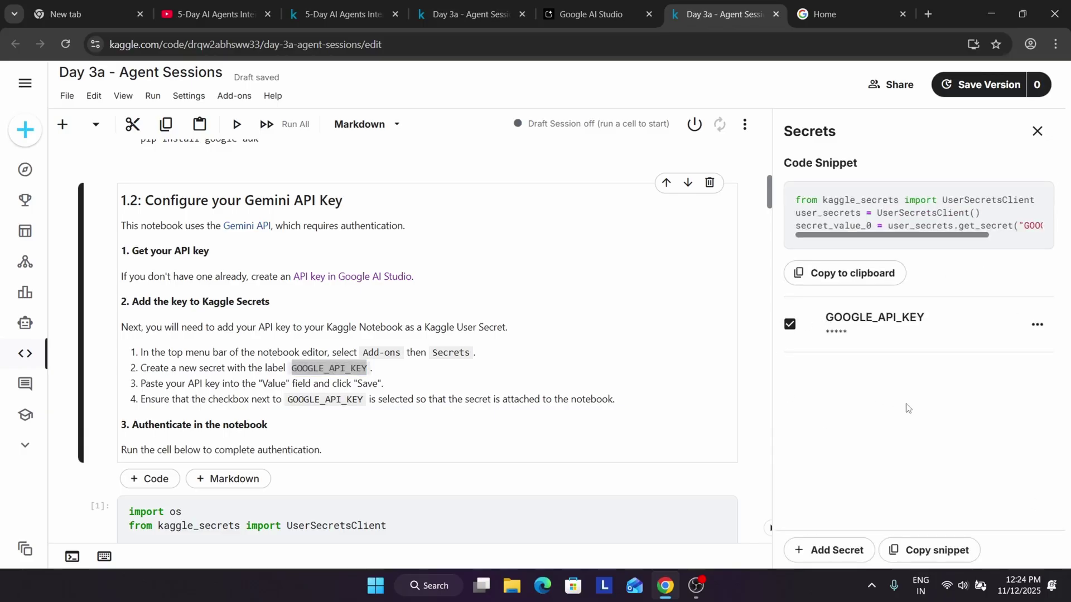
pyautogui.scroll(-3, 294, 384)
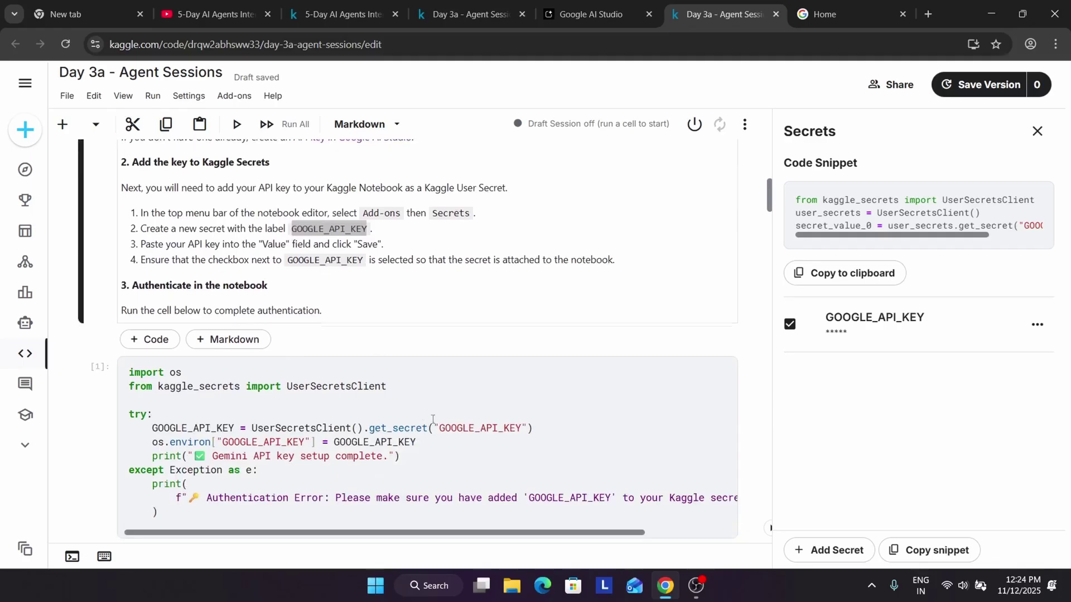
pyautogui.click(467, 414)
pyautogui.scroll(-15, 434, 433)
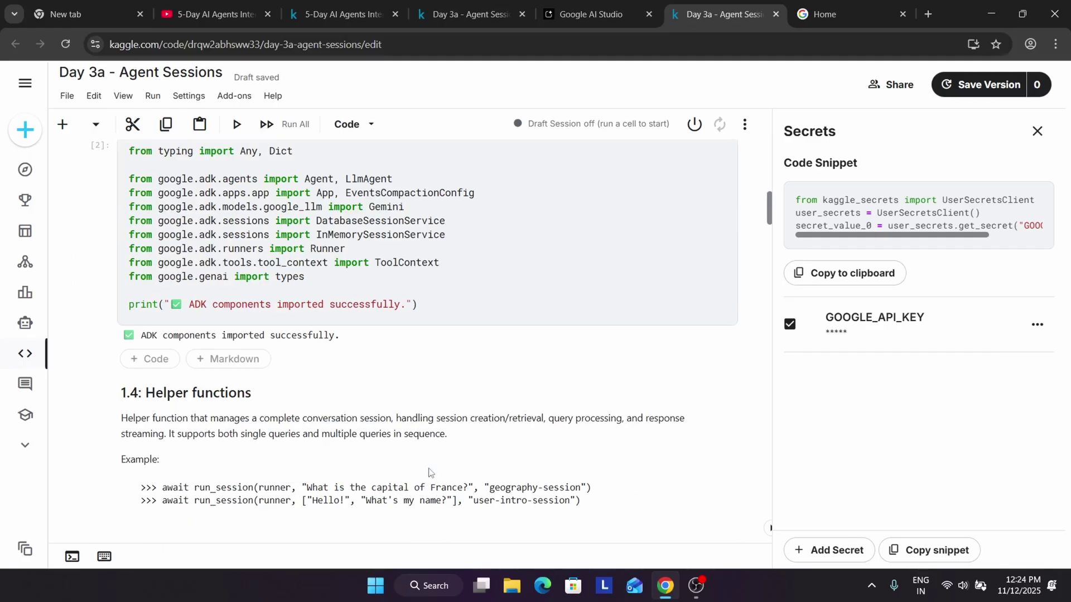
pyautogui.scroll(-7, 437, 433)
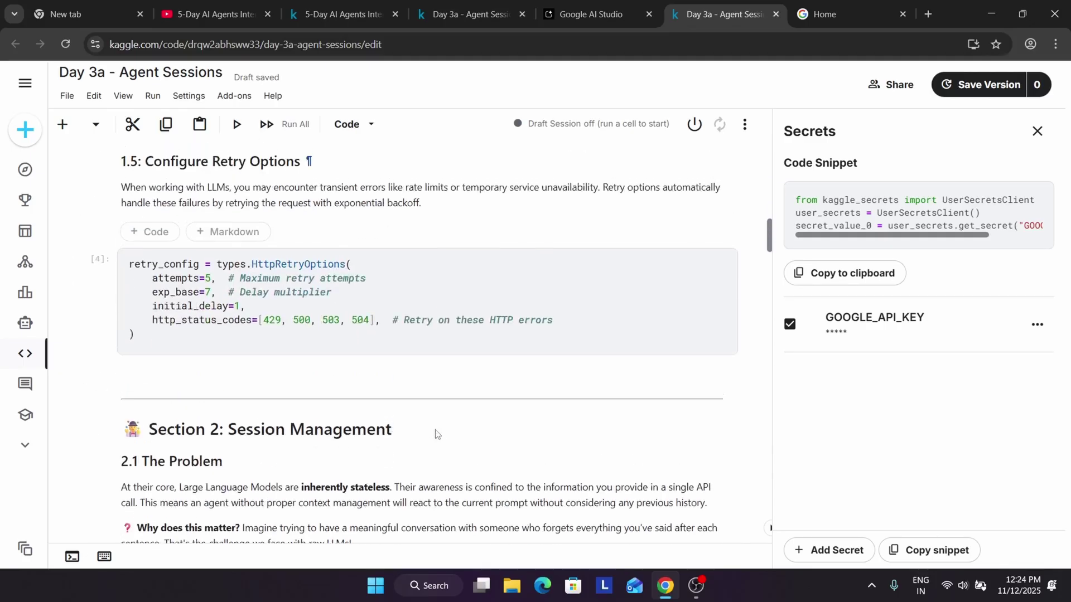
pyautogui.scroll(12, 438, 425)
pyautogui.scroll(15, 461, 404)
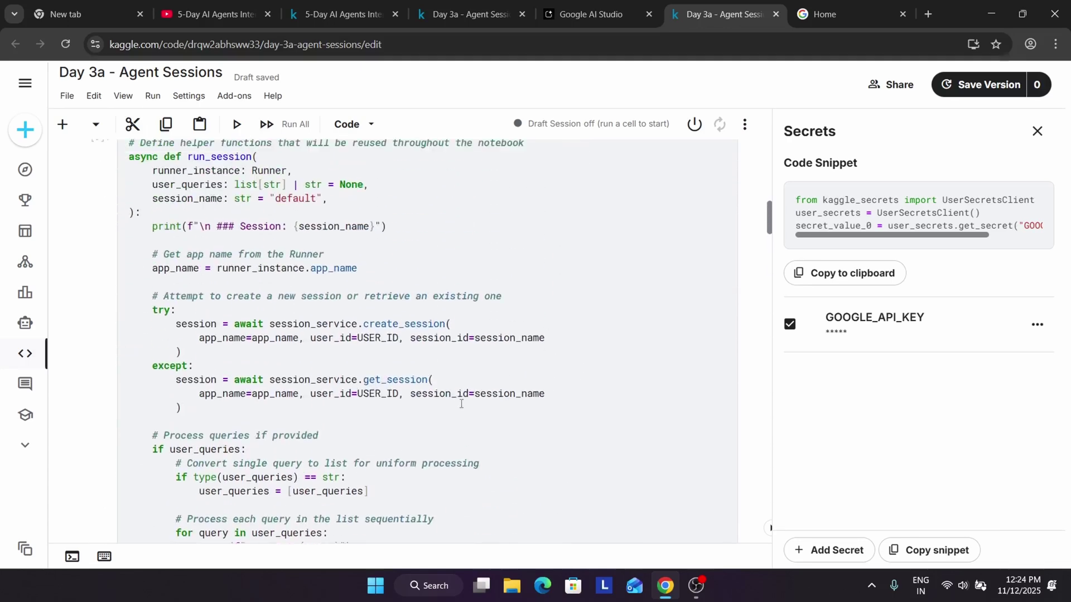
pyautogui.scroll(15, 503, 388)
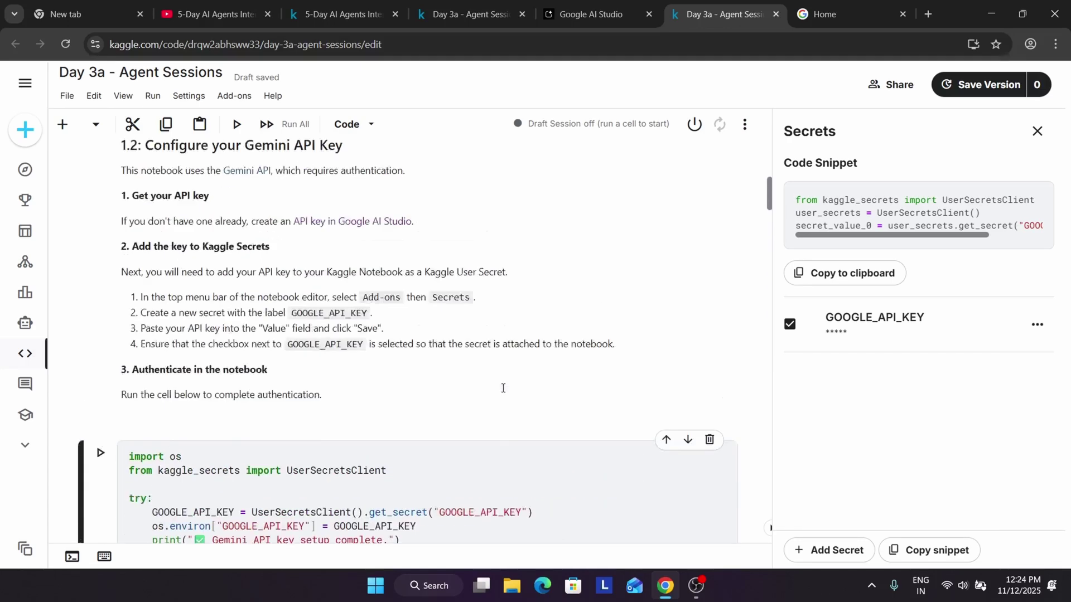
pyautogui.scroll(12, 504, 394)
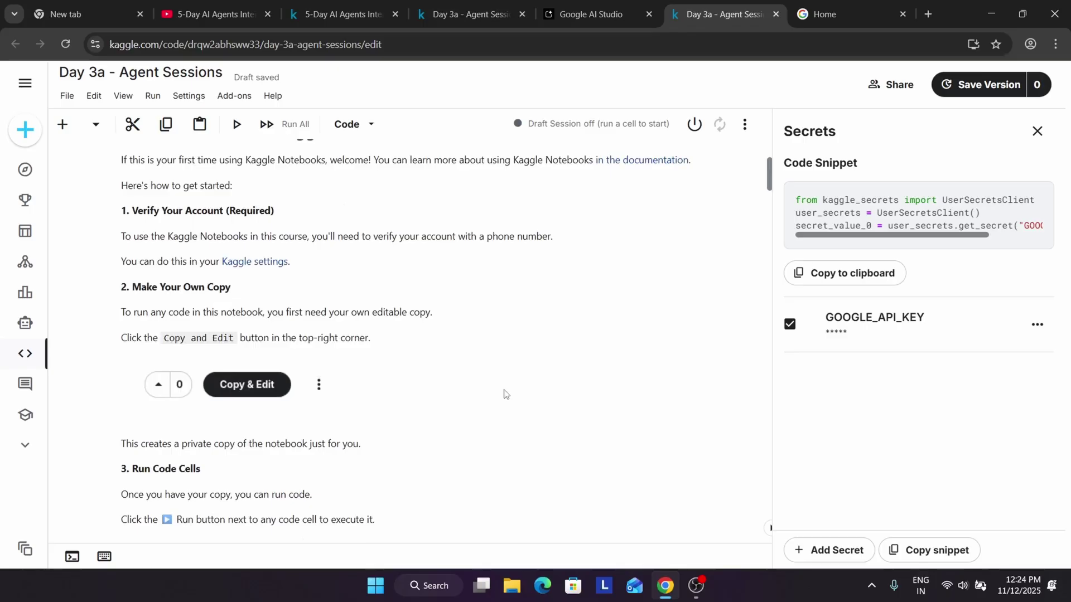
pyautogui.scroll(1, 504, 403)
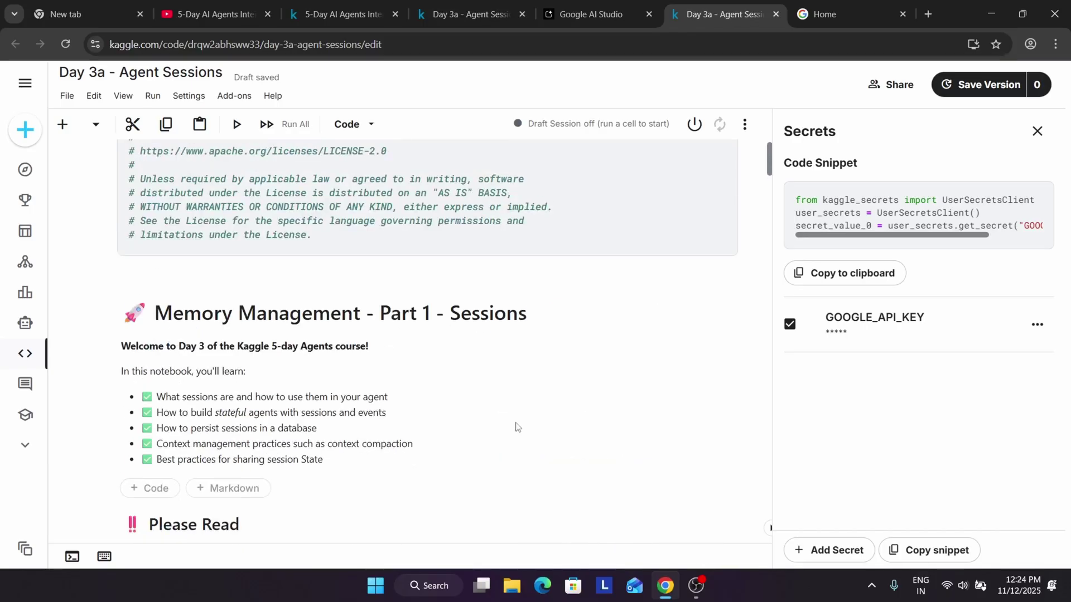
pyautogui.scroll(-5, 517, 428)
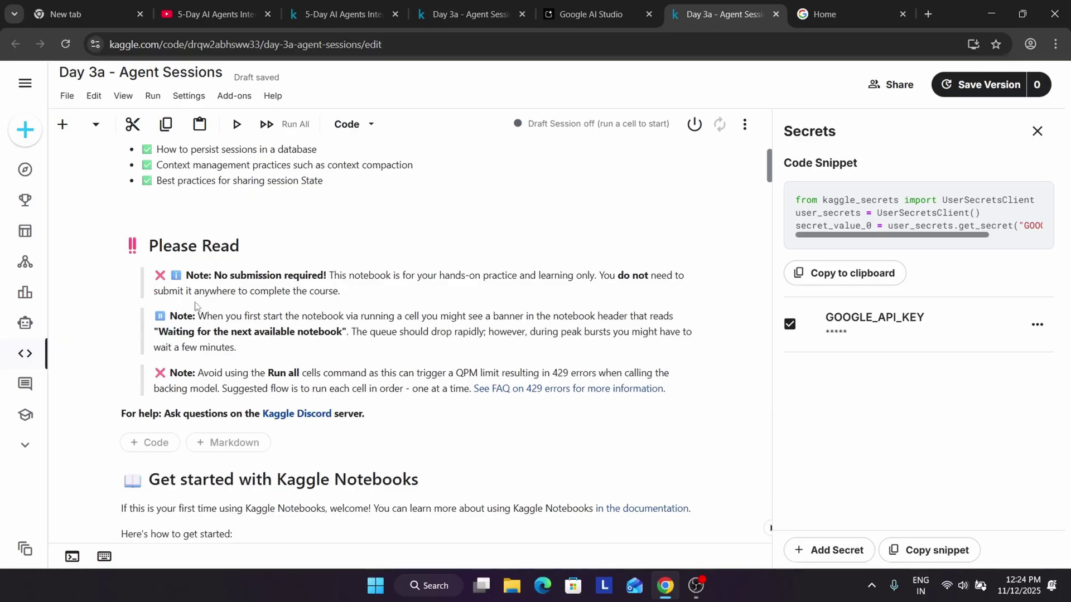
pyautogui.moveTo(152, 273); pyautogui.dragTo(341, 302)
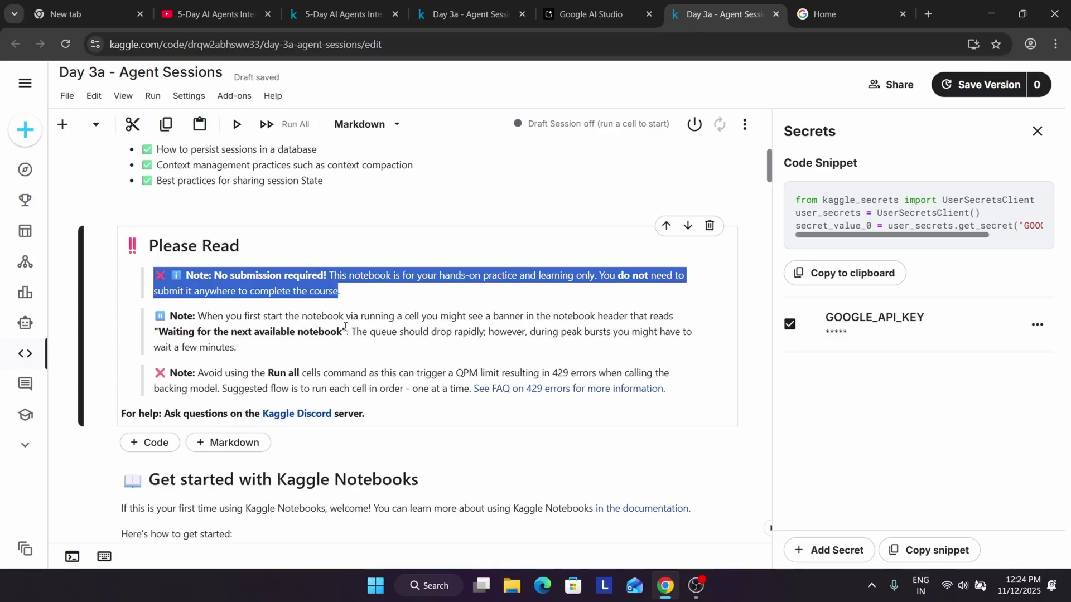
# Start the notebook's draft session, then switch to the AI Agents Intensive 2025 event page.
pyautogui.click(261, 292)
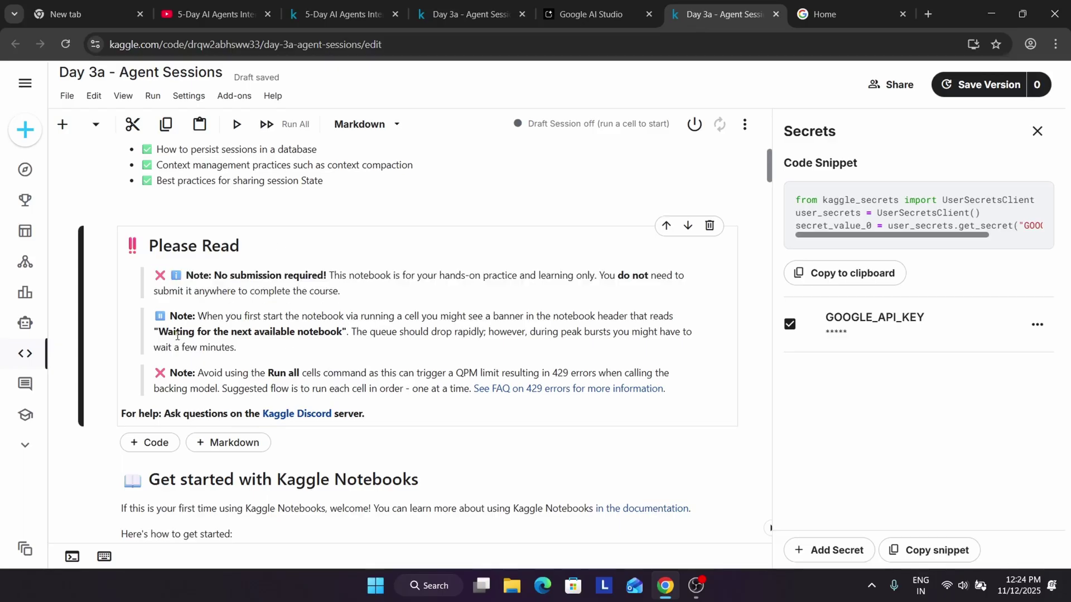
pyautogui.moveTo(159, 331); pyautogui.dragTo(349, 333)
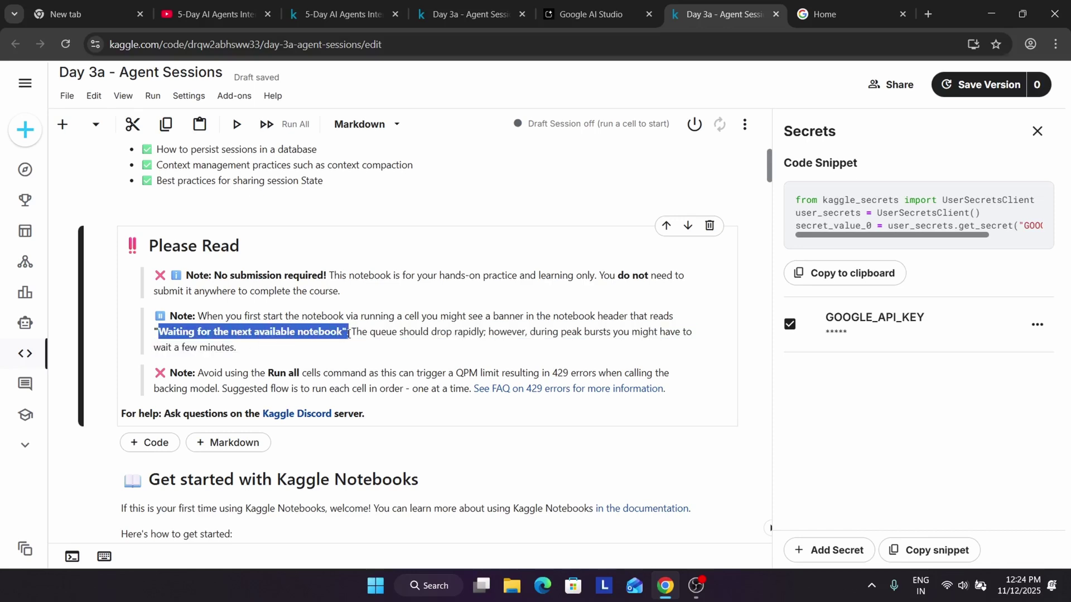
pyautogui.click(236, 125)
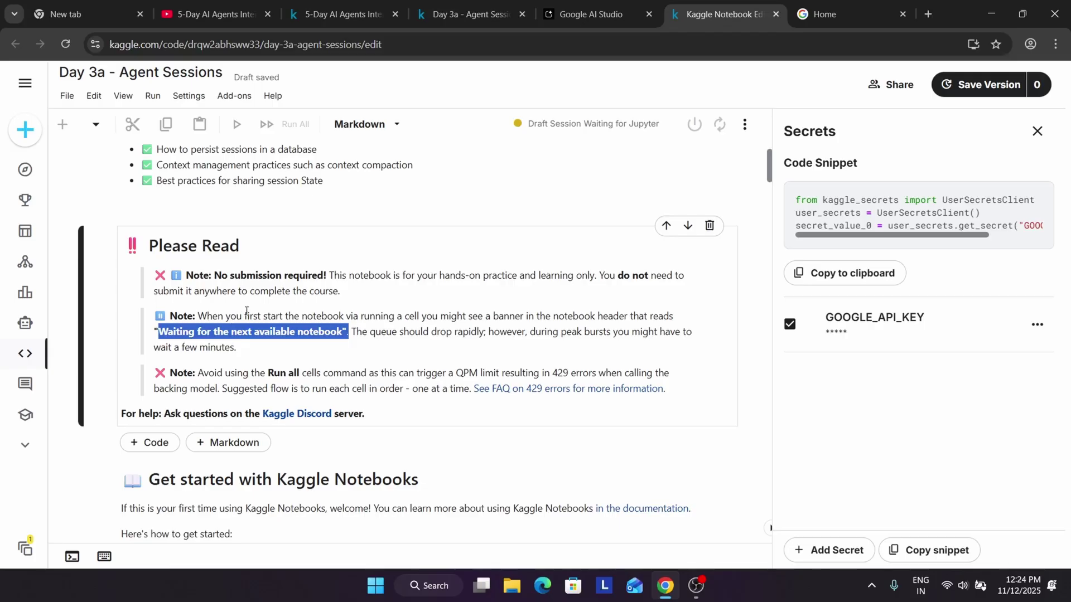
pyautogui.click(189, 270)
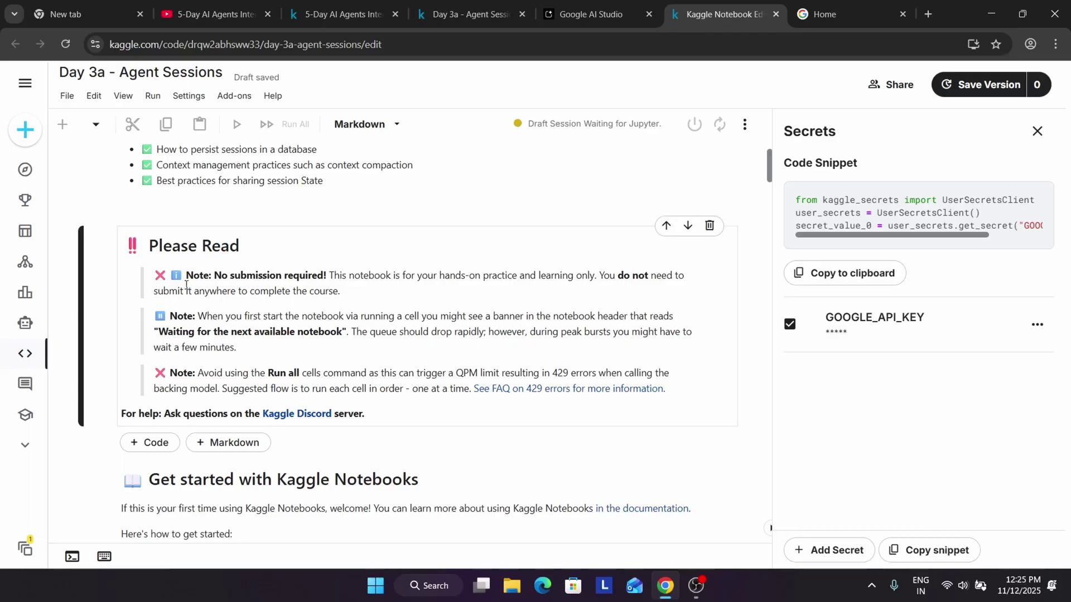
pyautogui.hotkey('ctrl', 'Tab')
pyautogui.scroll(-8, 165, 513)
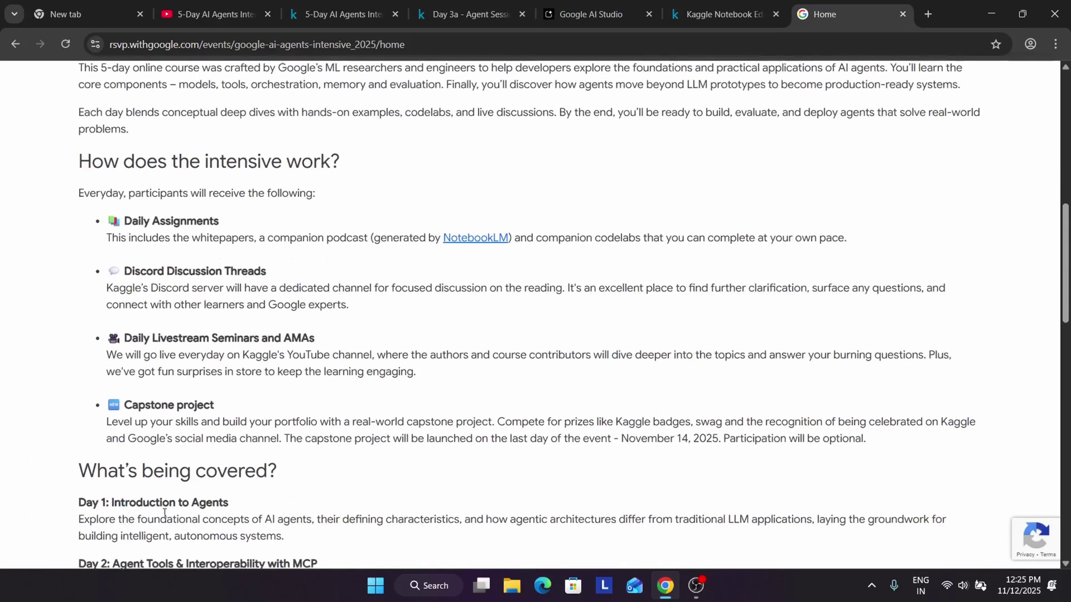
# Scroll the event page down to the 'What's being covered?' Day 1–5 outline.
pyautogui.scroll(-5, 164, 513)
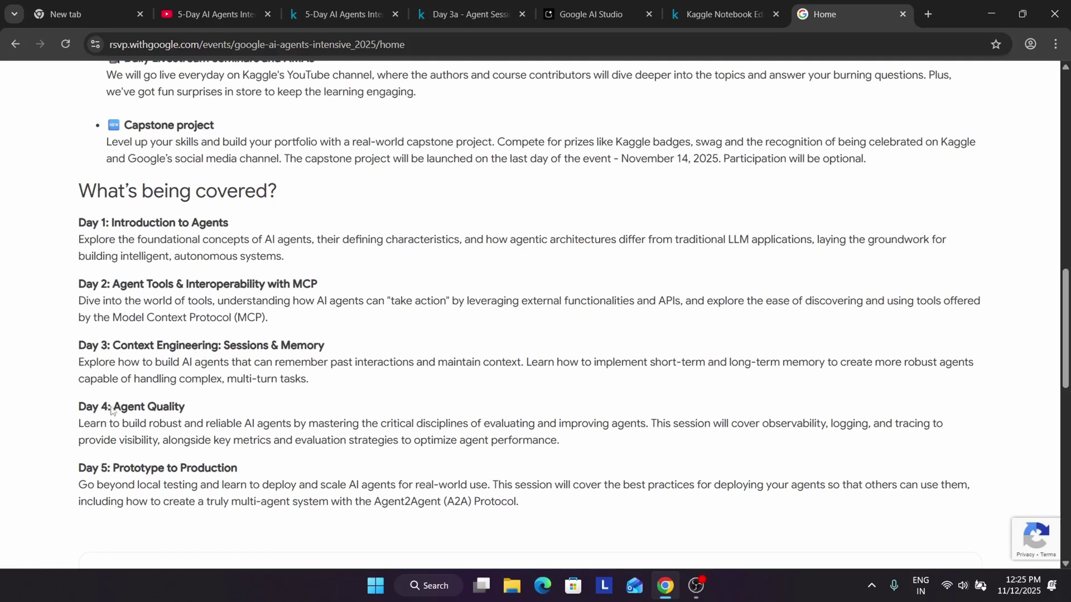
# Save the Day 3a notebook as Version 1 with Save & Run All (Commit).
pyautogui.click(697, 4)
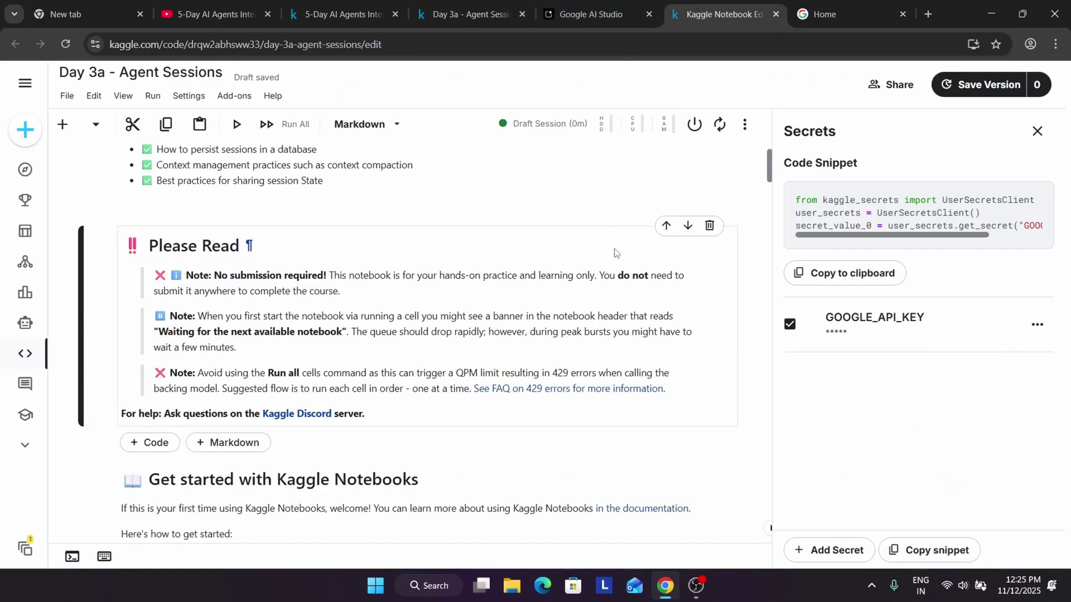
pyautogui.click(953, 90)
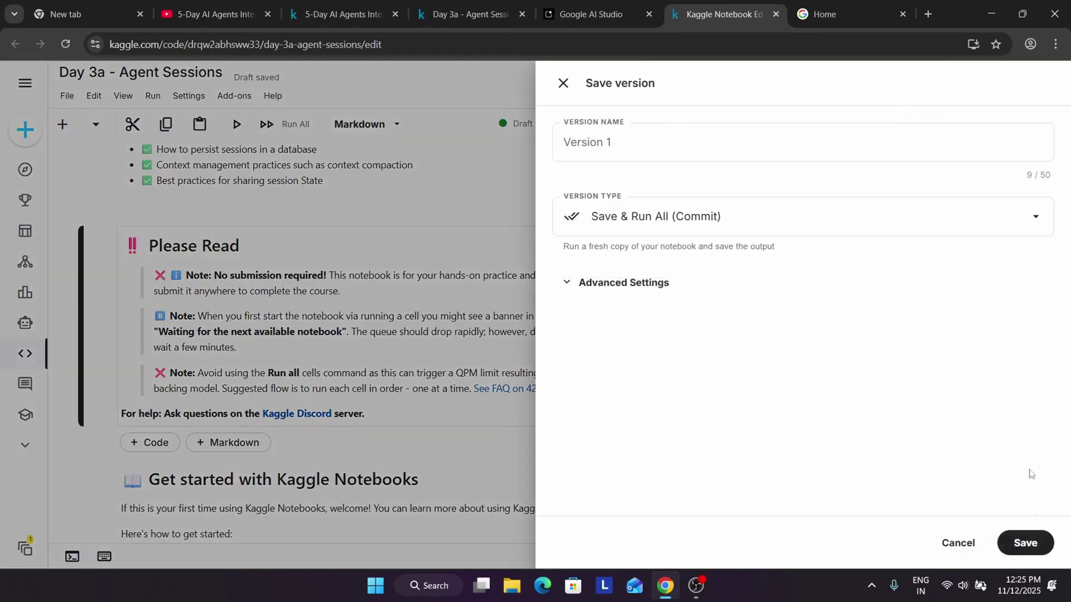
pyautogui.click(1026, 543)
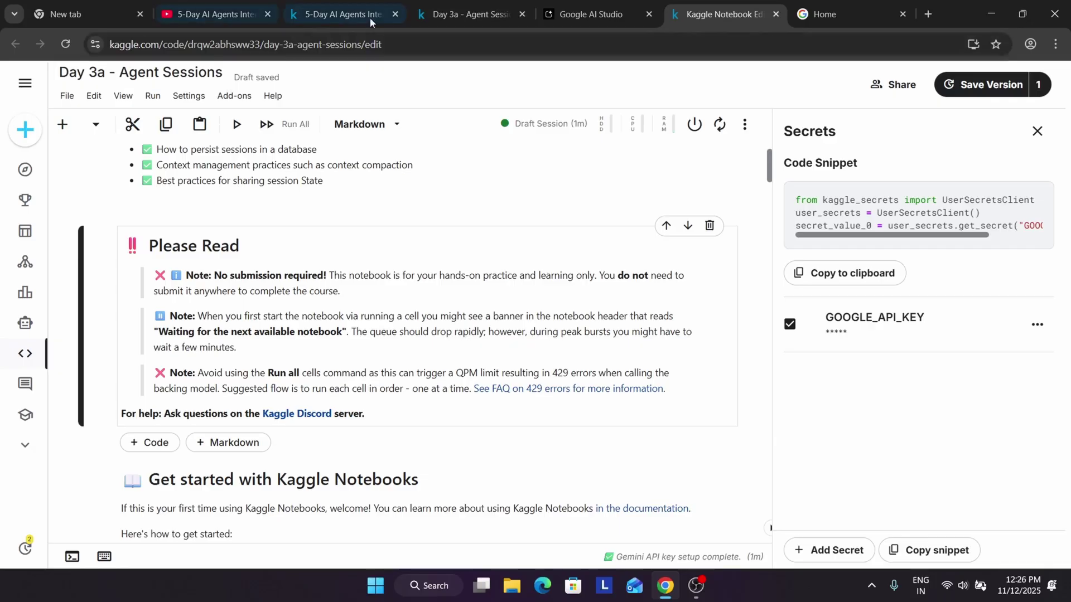
# Add a subscribe comment line above the imports in the authentication cell.
pyautogui.scroll(-6, 353, 428)
pyautogui.scroll(-5, 353, 428)
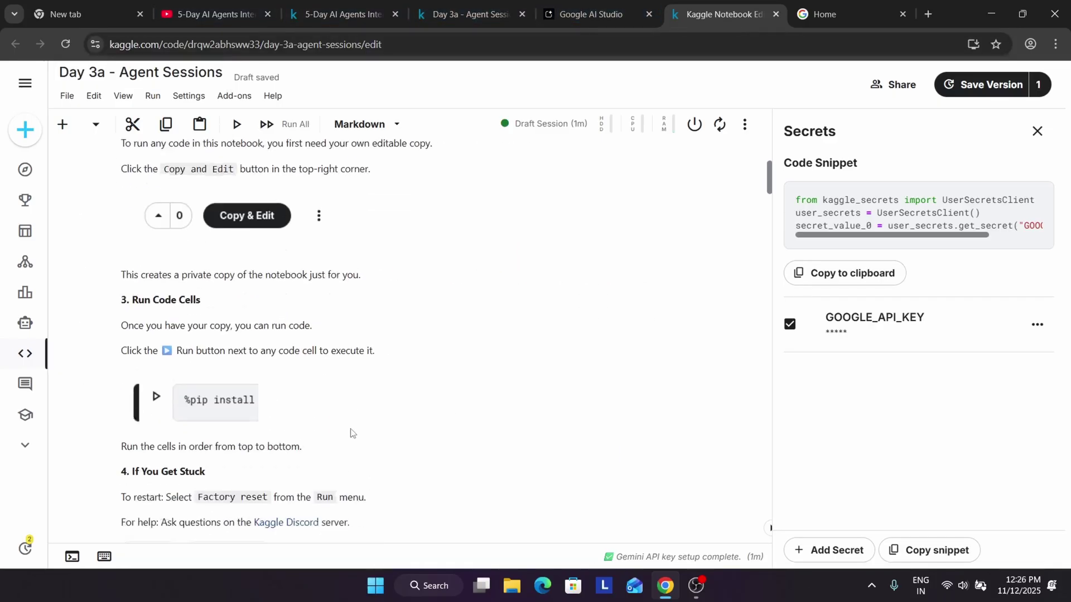
pyautogui.moveTo(774, 185)
pyautogui.mouseDown()
pyautogui.moveTo(773, 226)
pyautogui.moveTo(769, 198)
pyautogui.mouseUp()
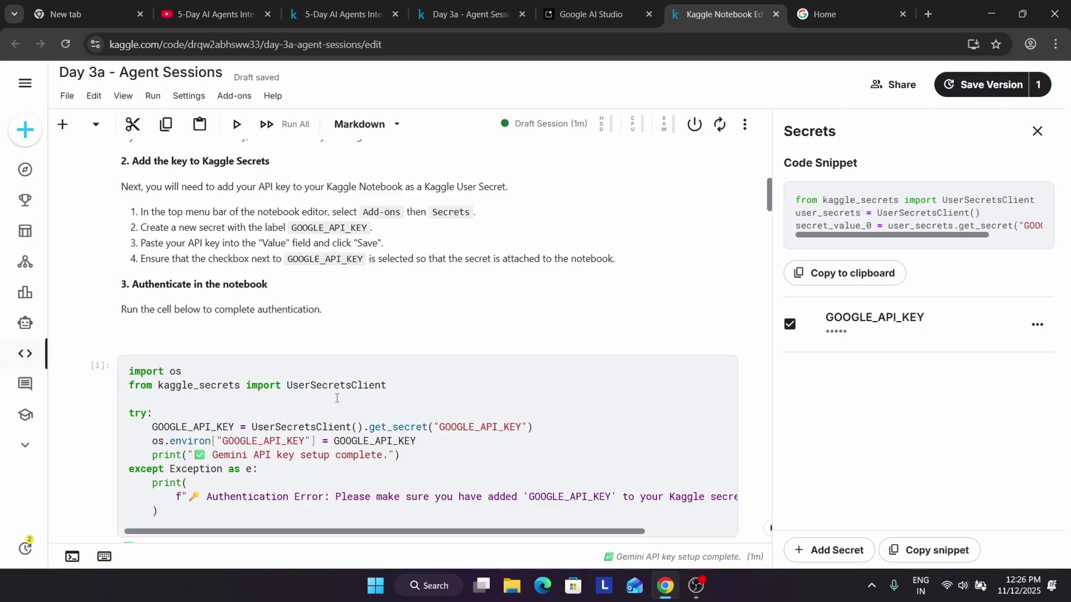
pyautogui.click(127, 372)
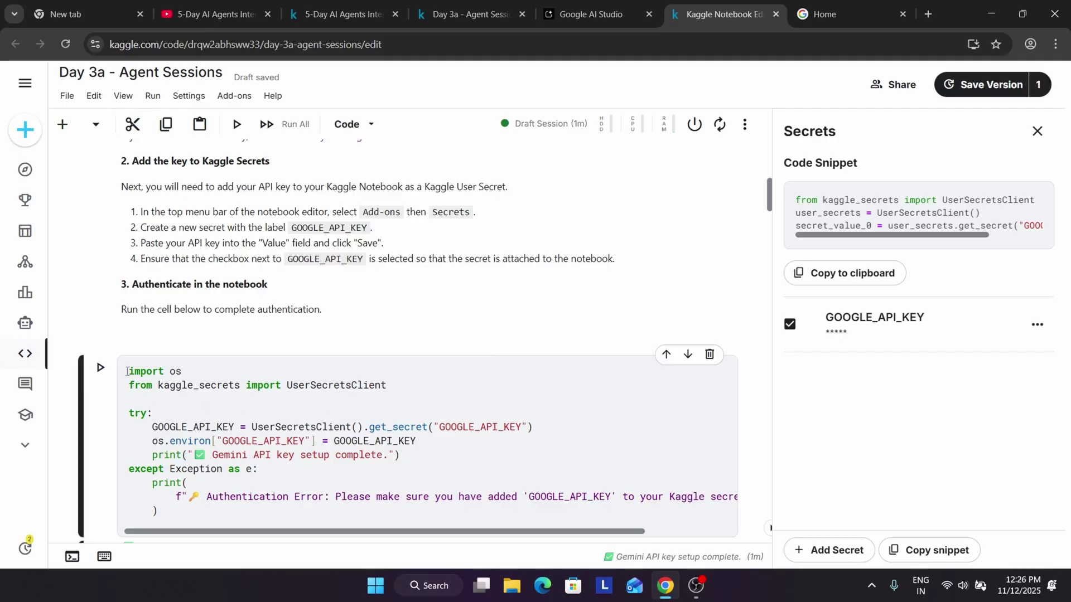
pyautogui.press('Return')
pyautogui.write('#')
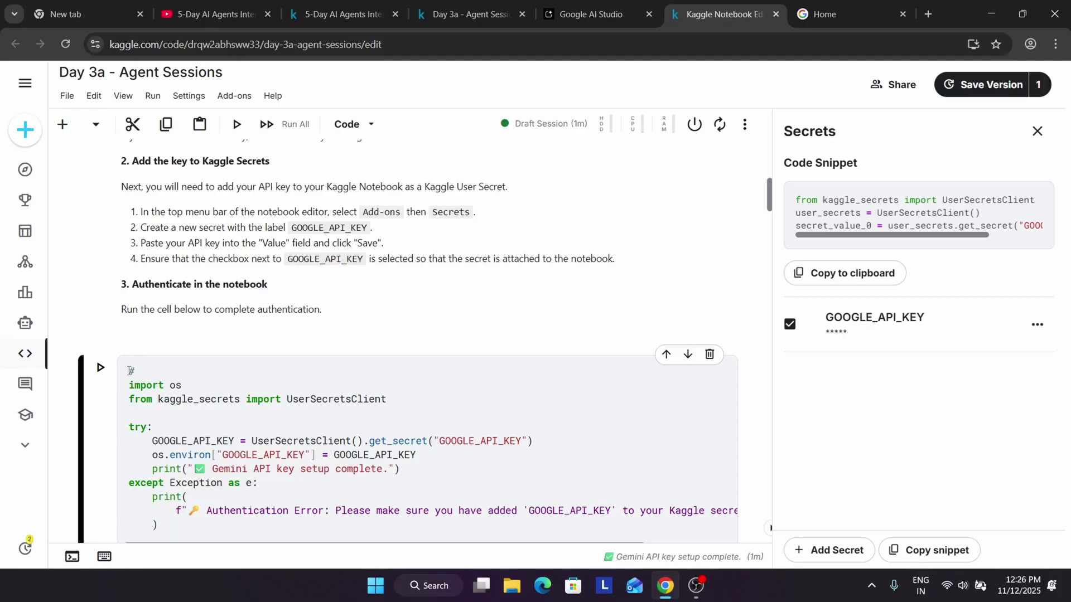
pyautogui.write(' Subscribe to dr abhishek')
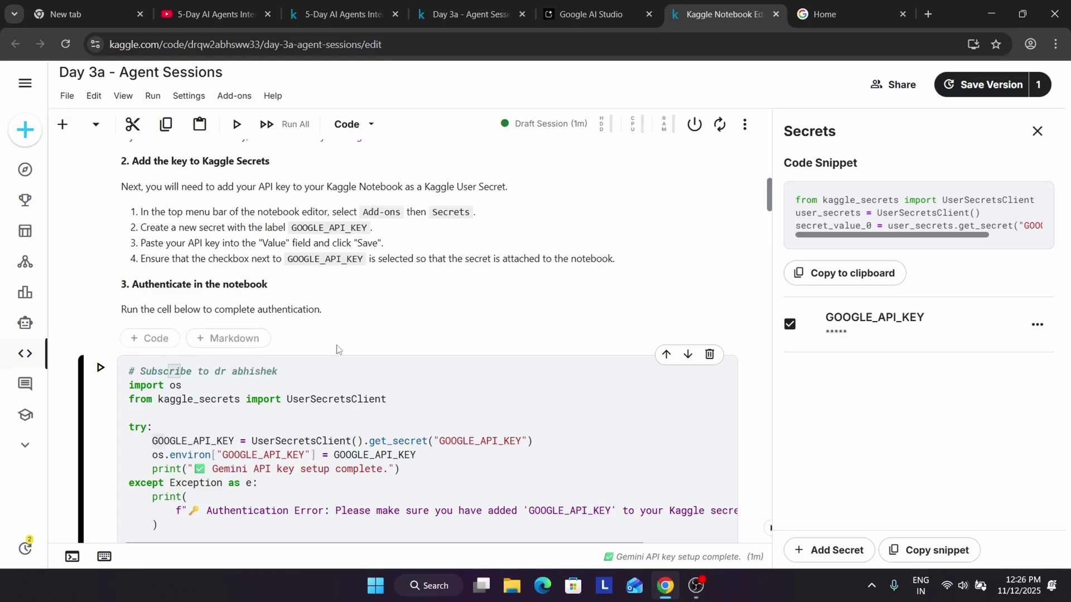
pyautogui.click(378, 326)
# Run the authentication cell so the Gemini API key setup completes.
pyautogui.click(855, 410)
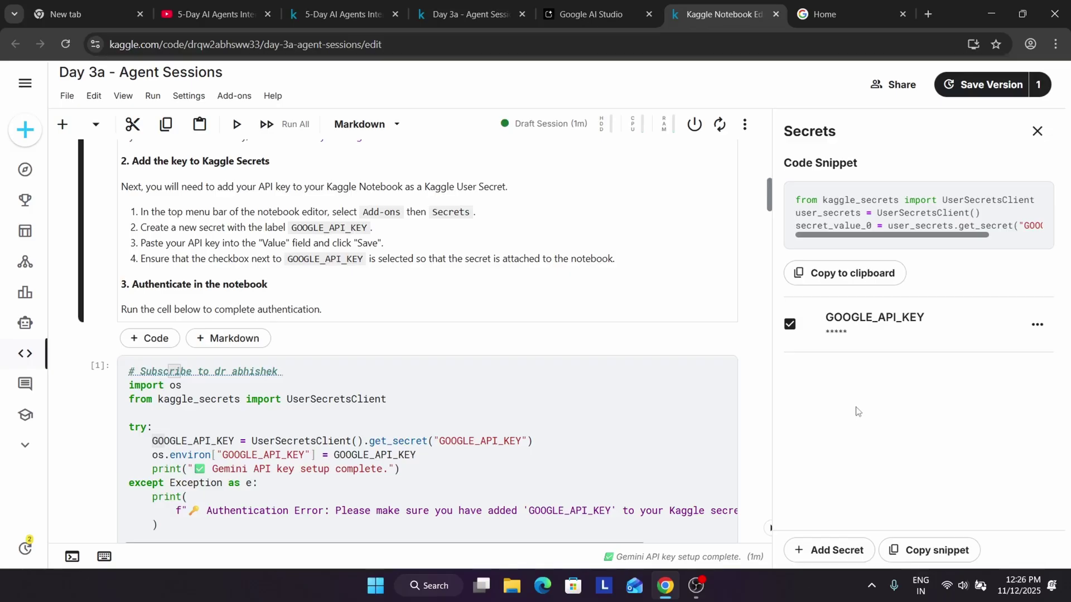
pyautogui.click(390, 417)
pyautogui.hotkey('ctrl', 'Return')
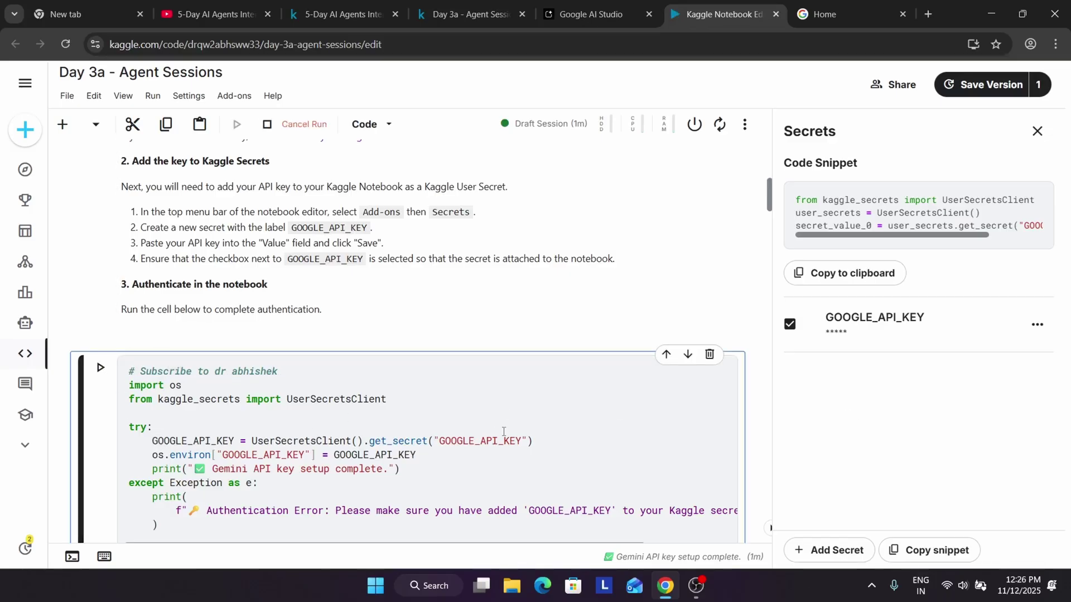
pyautogui.scroll(-6, 503, 431)
pyautogui.scroll(6, 507, 417)
pyautogui.click(929, 433)
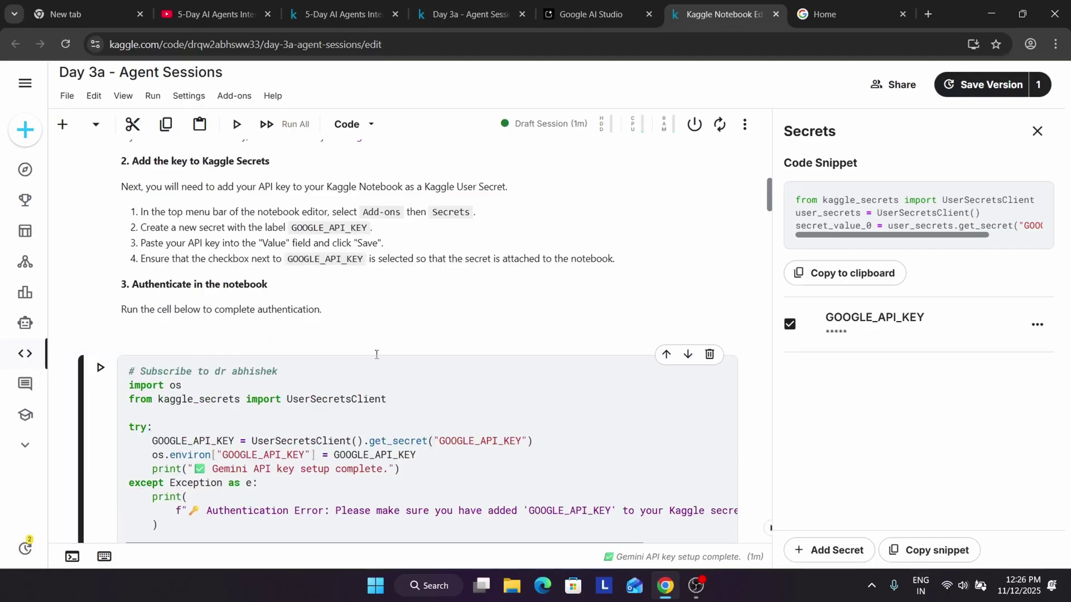
# Close the Kaggle notebook editor tab.
pyautogui.click(776, 14)
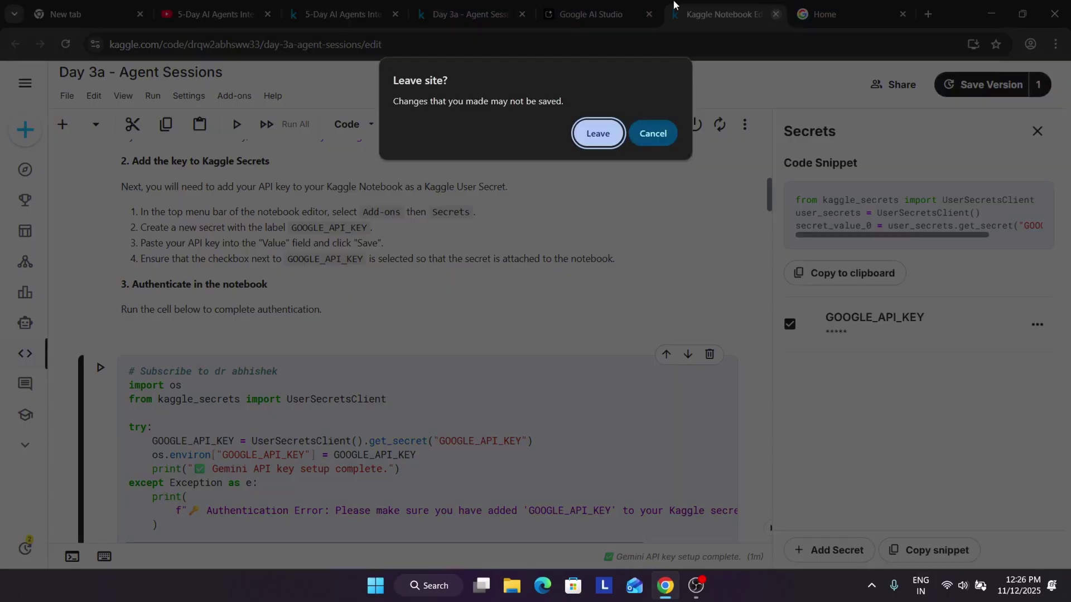
pyautogui.click(675, 135)
pyautogui.click(629, 306)
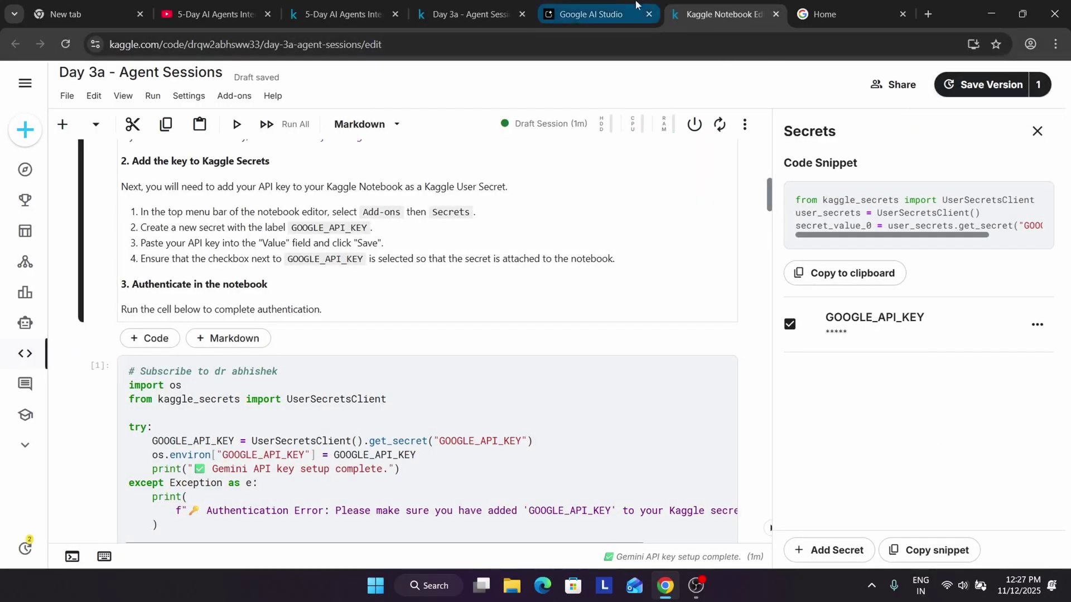
pyautogui.click(776, 14)
# Reopen the Day 3a notebook copy in the editor via Edit My Copy.
pyautogui.click(565, 7)
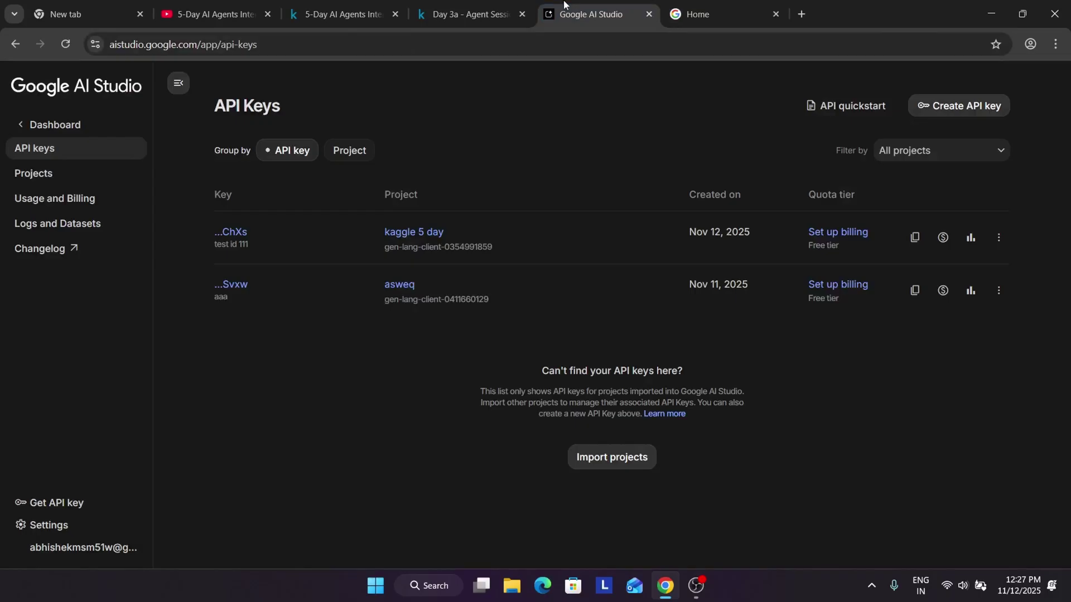
pyautogui.click(483, 7)
pyautogui.click(889, 139)
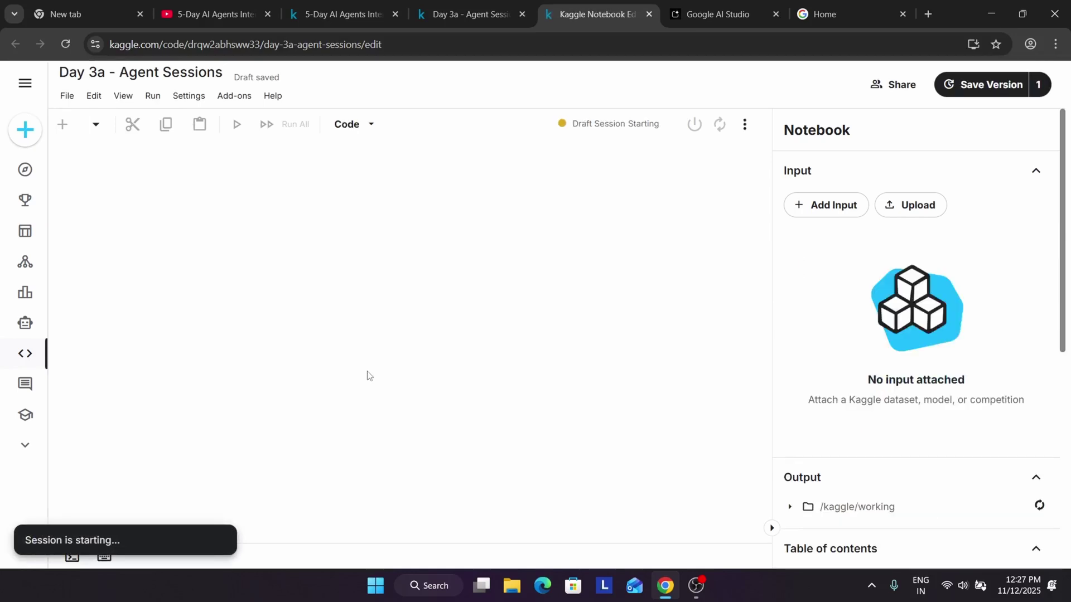
pyautogui.scroll(-20, 385, 368)
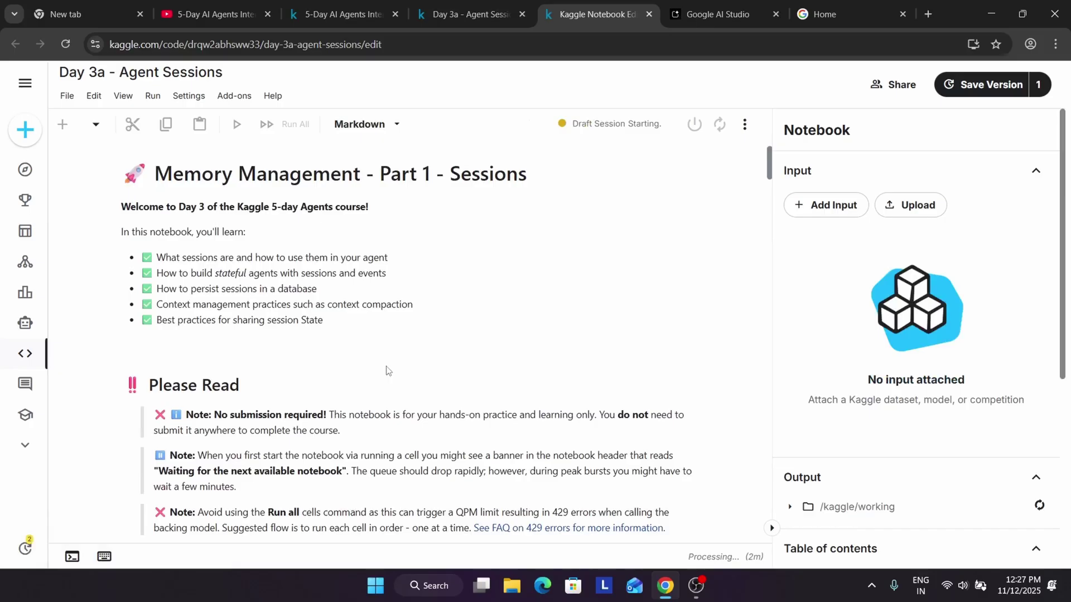
# Bring the authentication cell into view, then switch to the AI Agents Intensive event page.
pyautogui.scroll(-12, 388, 371)
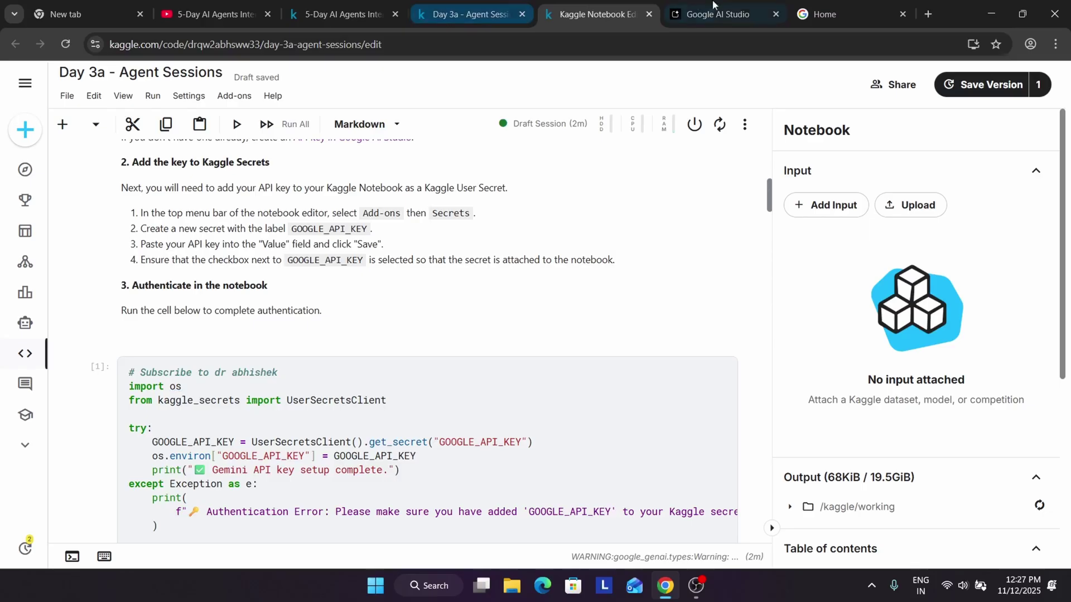
pyautogui.click(817, 4)
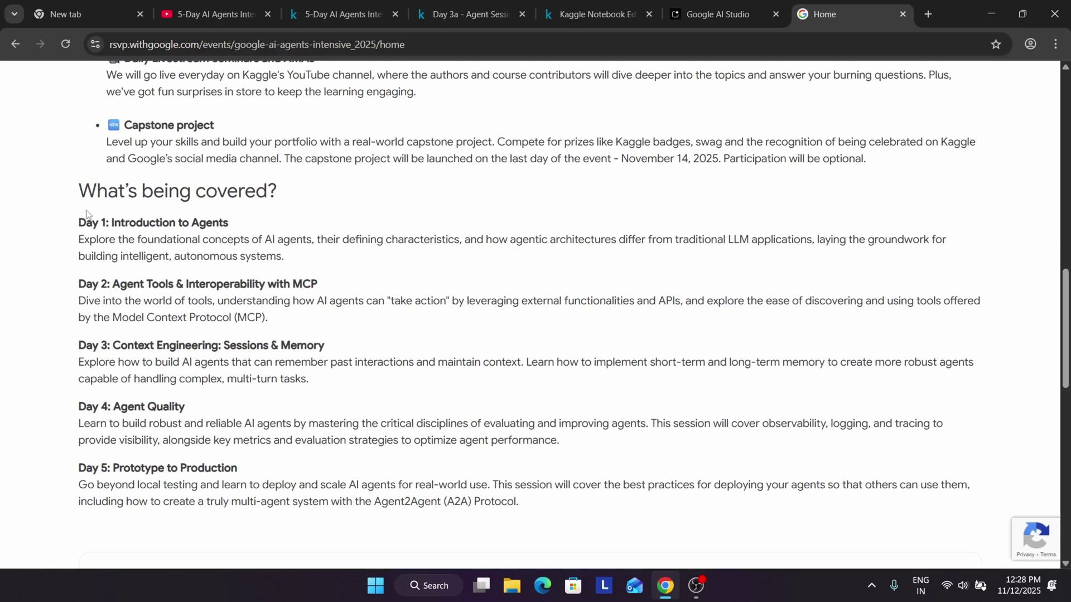
# Highlight the Day 1 and Day 2 descriptions, then return to the original Day 3a page.
pyautogui.moveTo(85, 222); pyautogui.dragTo(237, 302)
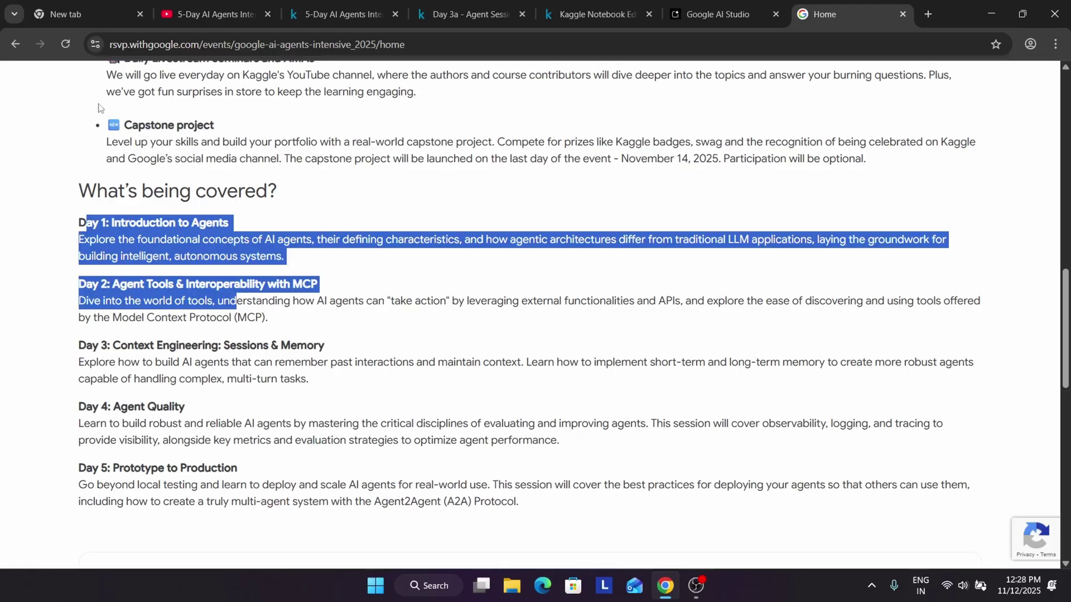
pyautogui.click(113, 126)
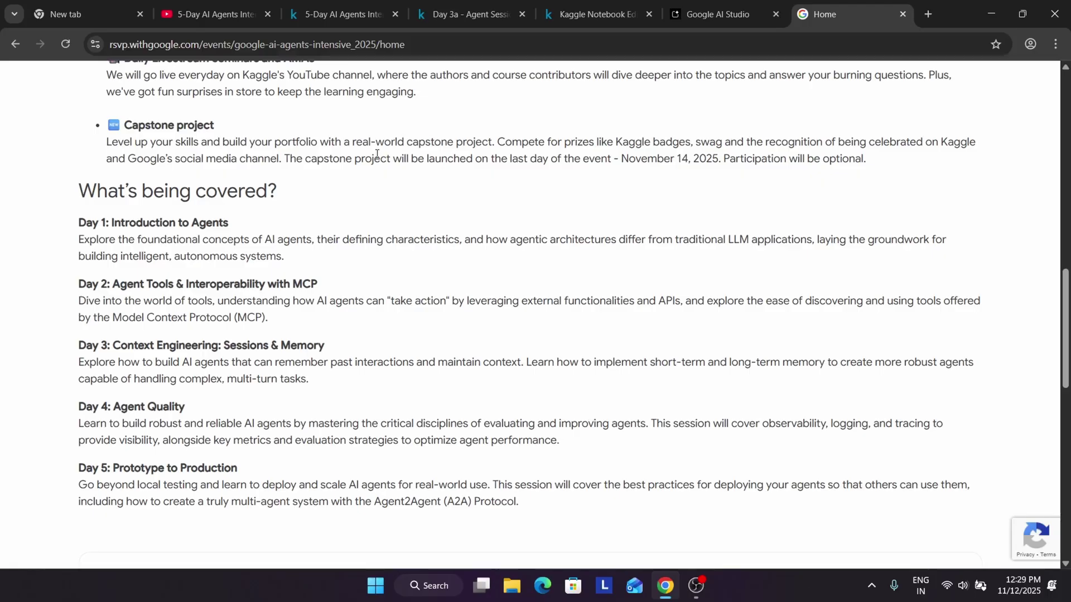
pyautogui.click(463, 13)
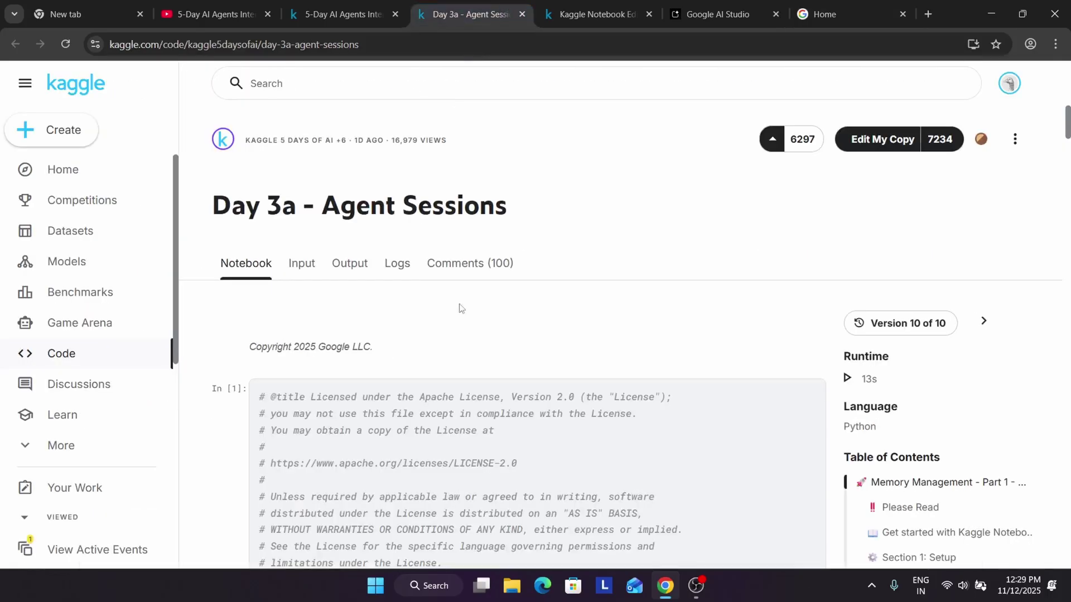
# Switch to the notebook editor copy and scroll to section 1.4: Helper functions.
pyautogui.scroll(-5, 461, 308)
pyautogui.hotkey('ctrl', 'Tab')
pyautogui.scroll(-2, 412, 340)
pyautogui.scroll(-9, 412, 340)
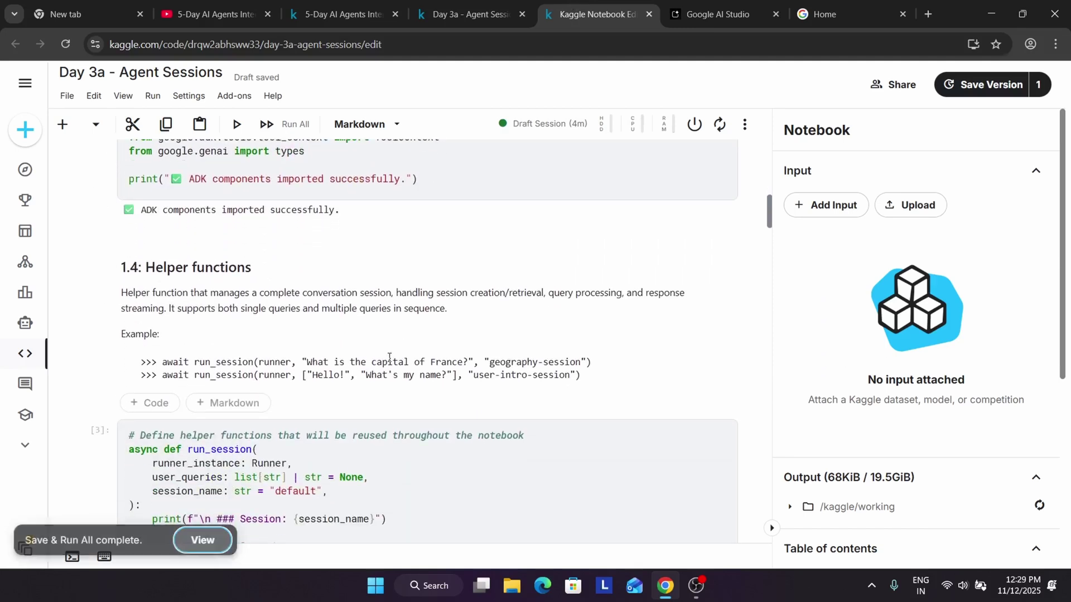
pyautogui.scroll(-4, 391, 360)
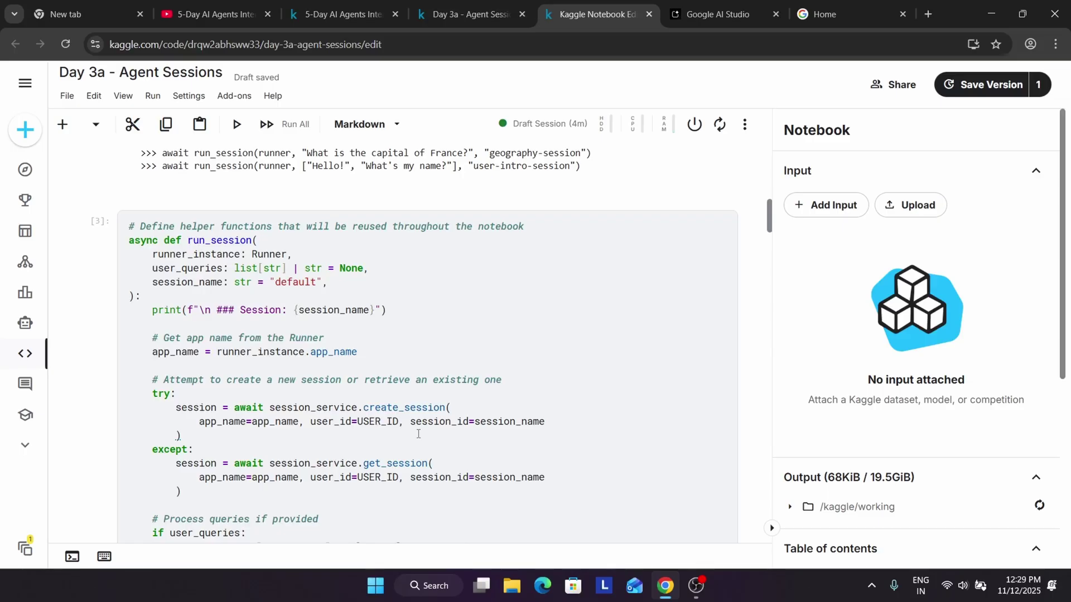
# View the 5-Day AI Agents course guide, then return to the event page.
pyautogui.click(316, 5)
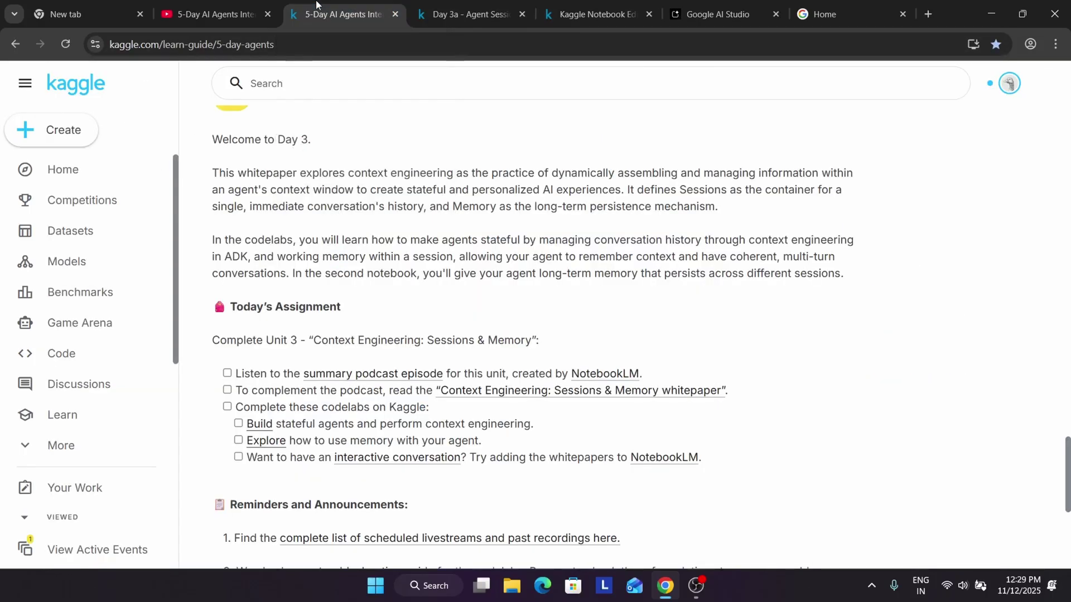
pyautogui.click(825, 6)
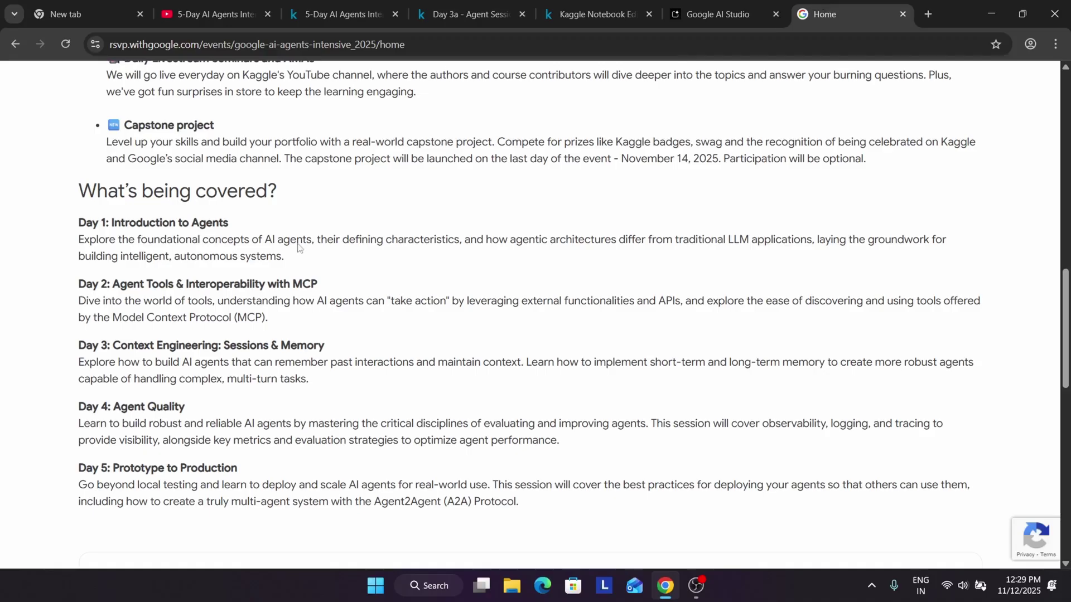